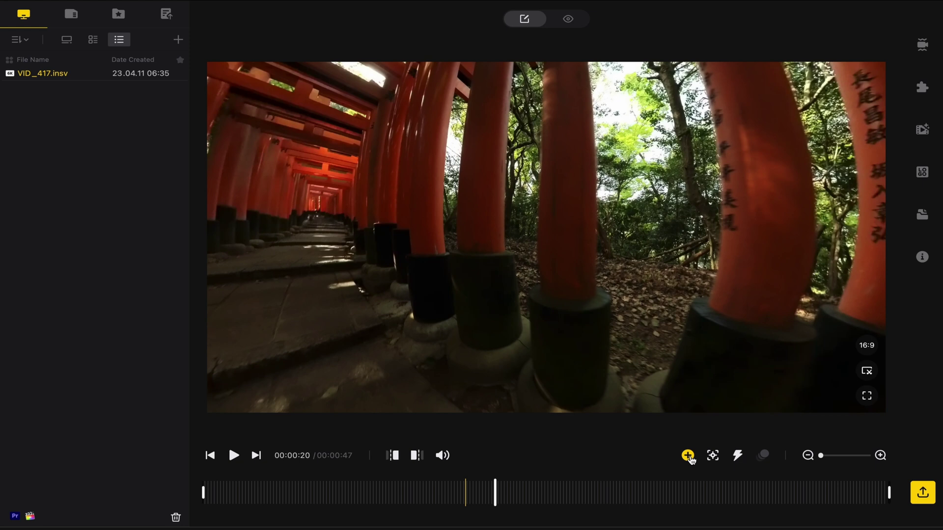
Add a natural-view keyframe at 00:14 with pan -106° and tilt 5°, framing the runner
left_click_drag(385, 493, 513, 488)
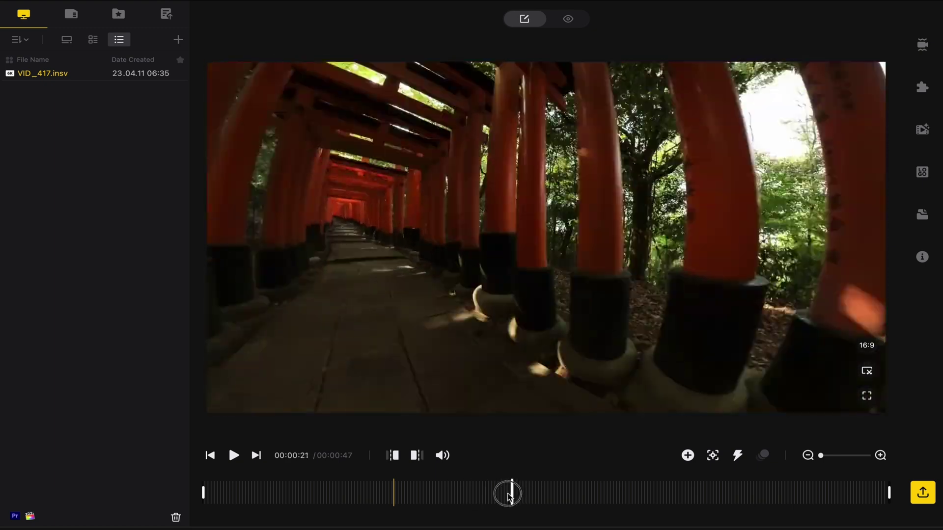
mouse_move(514, 488)
left_mouse_down()
mouse_move(391, 496)
mouse_move(447, 495)
mouse_move(409, 495)
left_mouse_up()
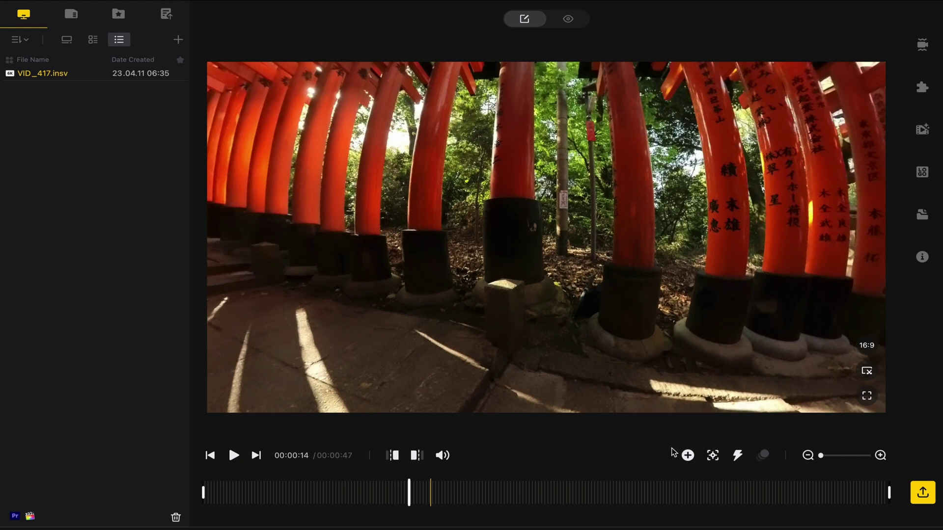
left_click(687, 455)
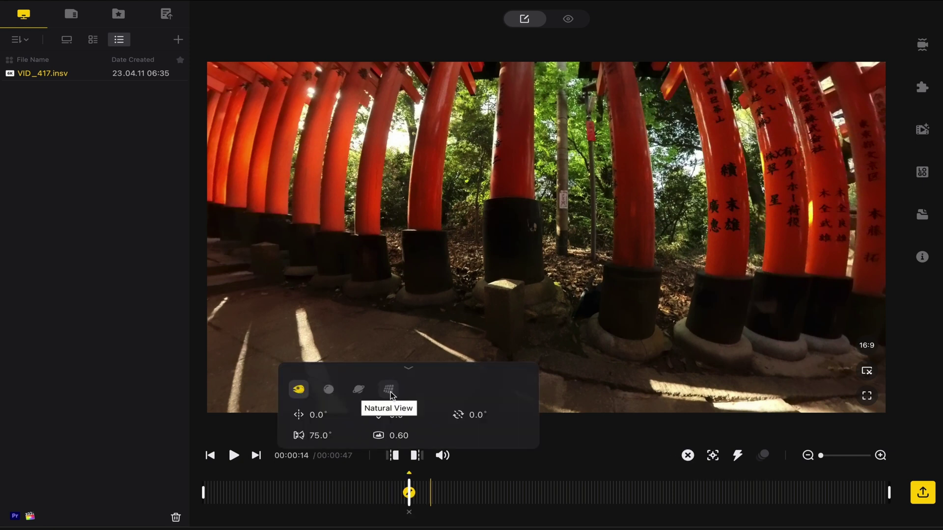
left_click(389, 390)
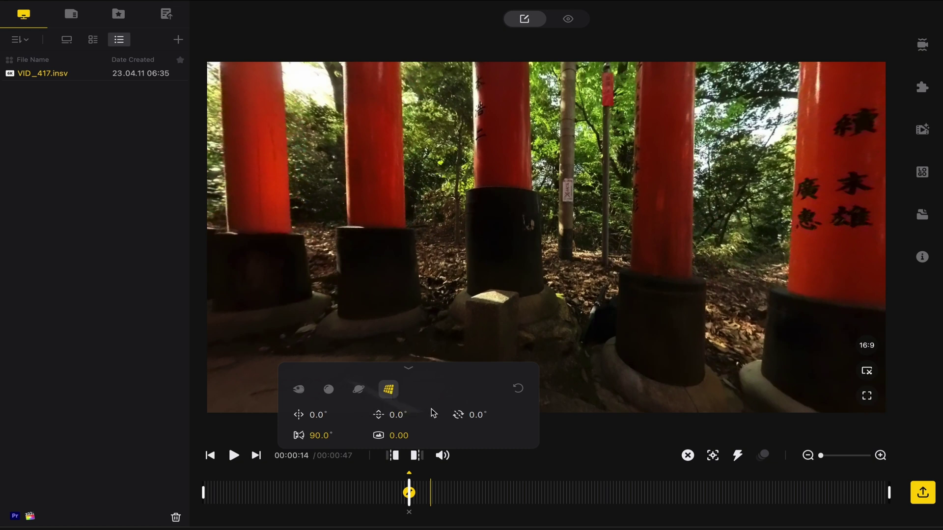
left_click_drag(396, 414, 432, 424)
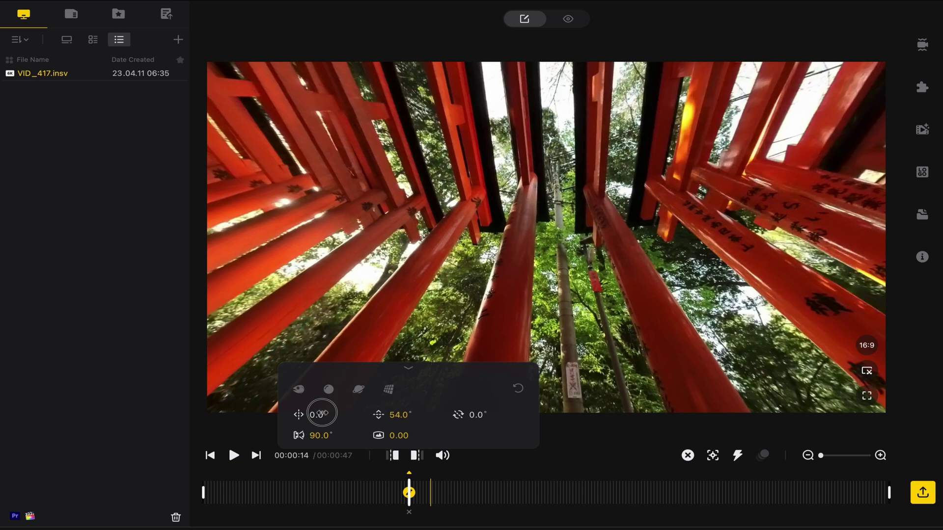
mouse_move(322, 414)
left_mouse_down()
mouse_move(261, 411)
mouse_move(318, 418)
mouse_move(315, 425)
left_mouse_up()
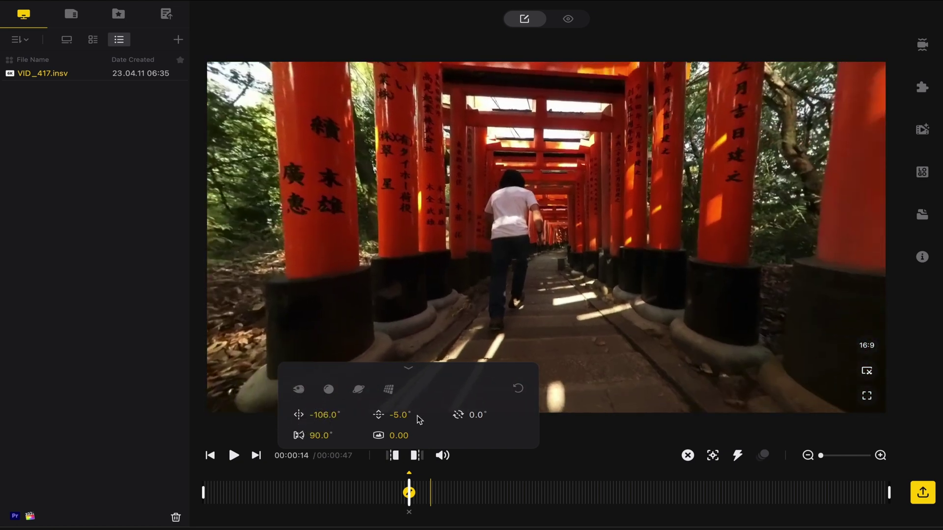
left_click_drag(417, 420, 412, 421)
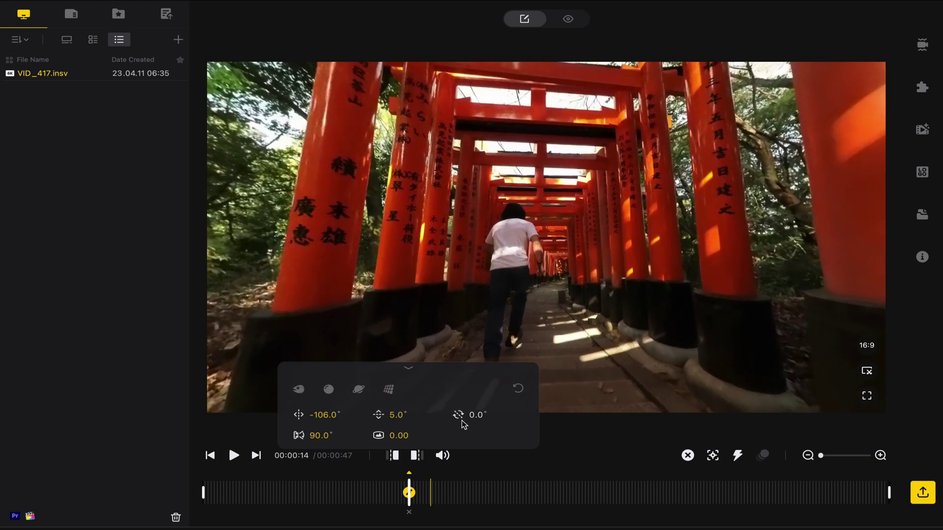
Add a second keyframe at 00:19 with a 360° roll and a 66° pan
left_click_drag(409, 493, 474, 493)
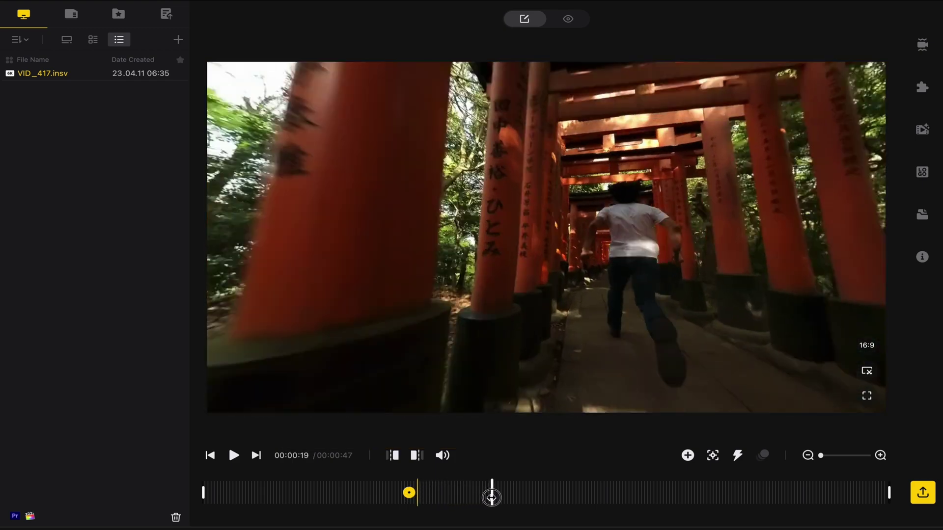
left_click_drag(472, 492, 491, 498)
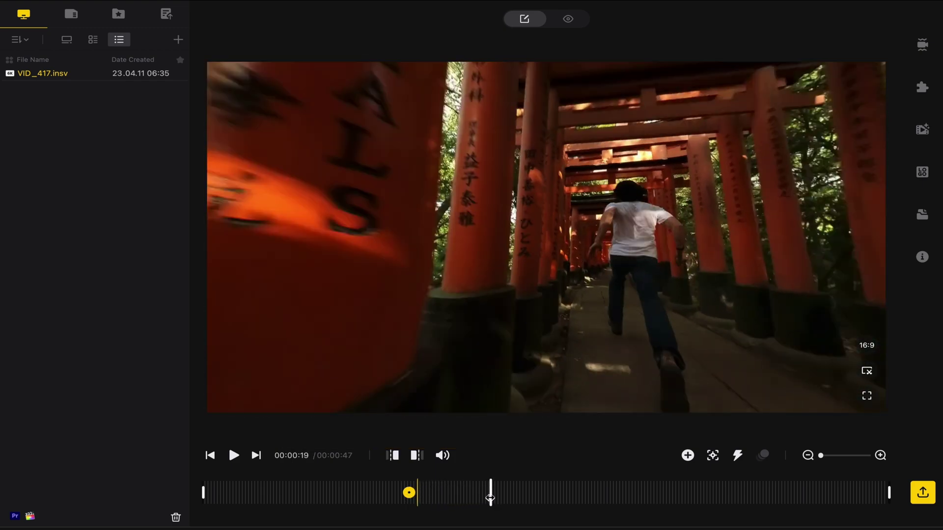
left_click(687, 456)
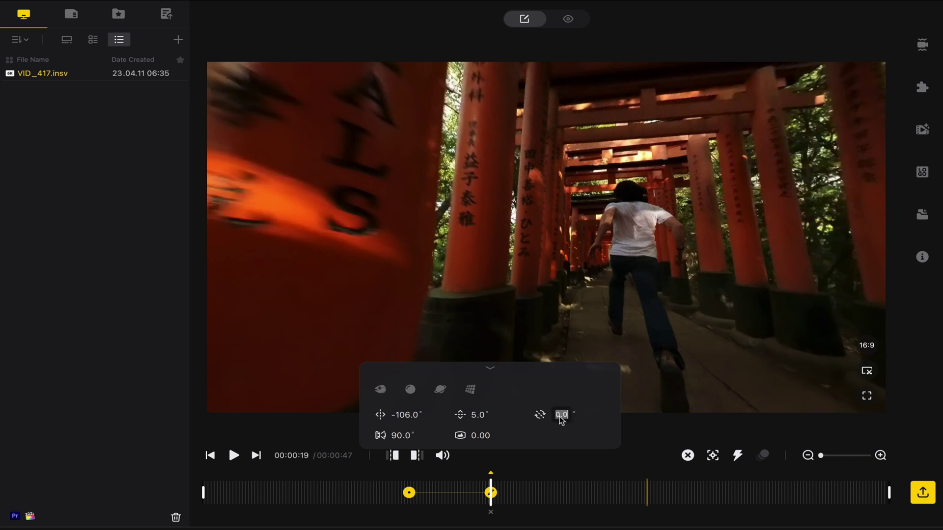
type("360")
key("Return")
left_click_drag(405, 415, 514, 442)
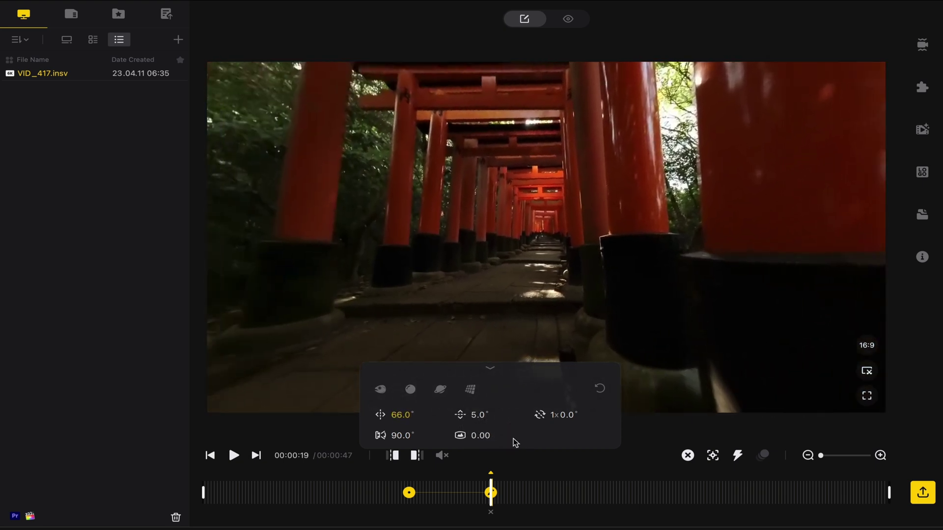
Preview the roll, shift the second keyframe to about 00:21, and replay it
left_click(410, 480)
key("space")
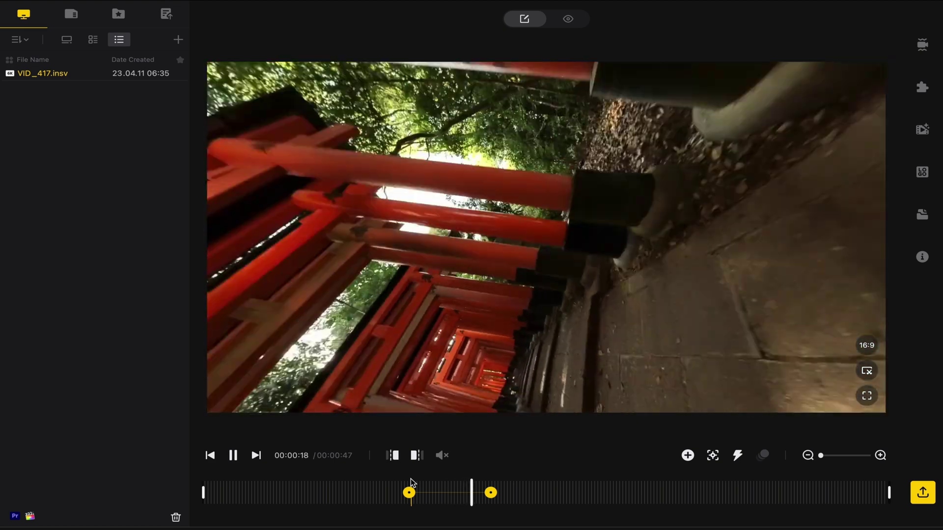
key("space")
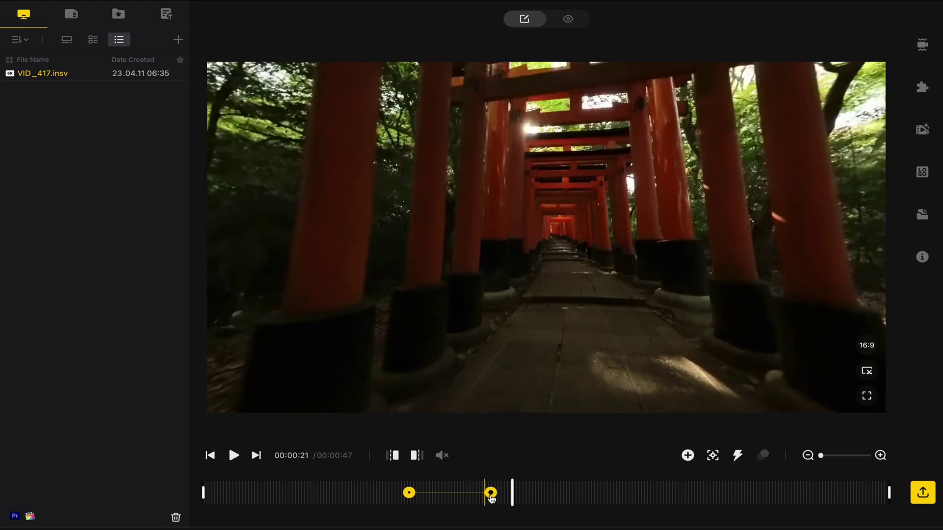
left_click_drag(490, 498, 518, 501)
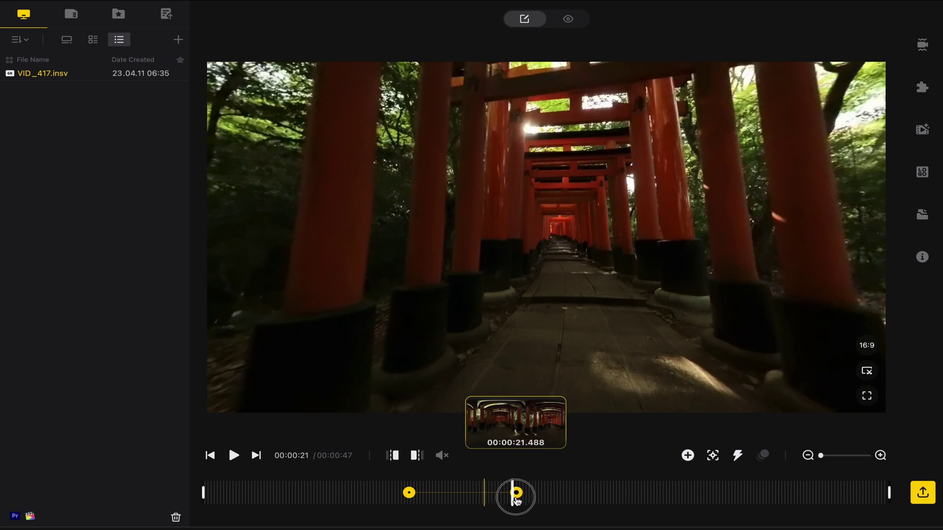
left_click(416, 489)
key("space")
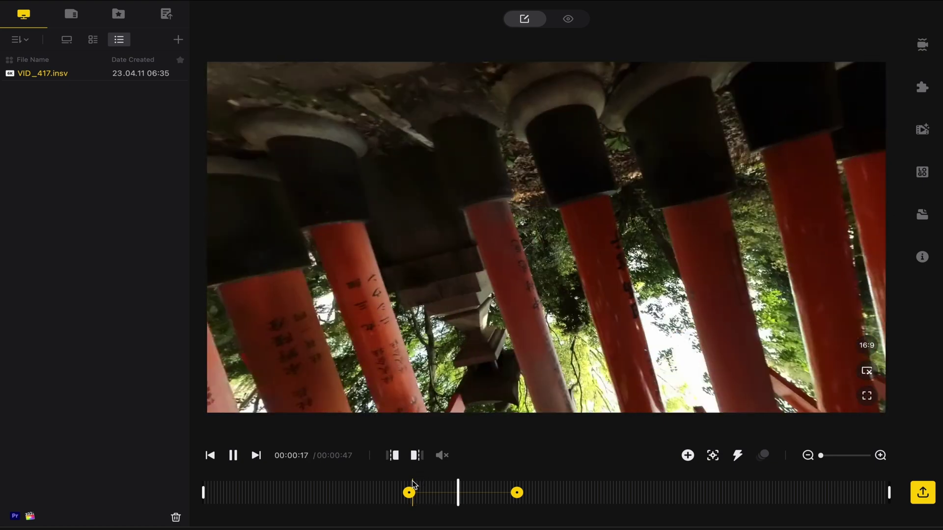
Try Fade-In Fade-Out, then Slip-In Slip-Out easing on the roll, and preview it
left_click(467, 494)
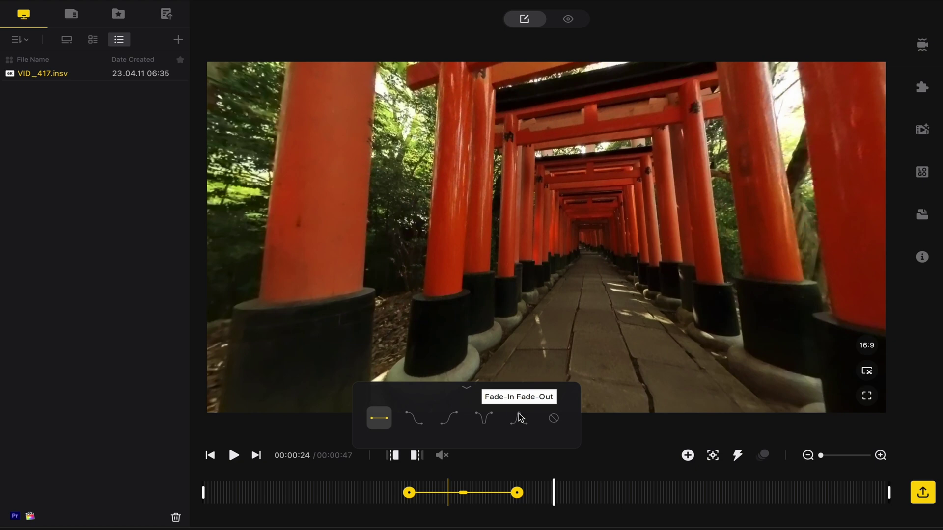
left_click(518, 417)
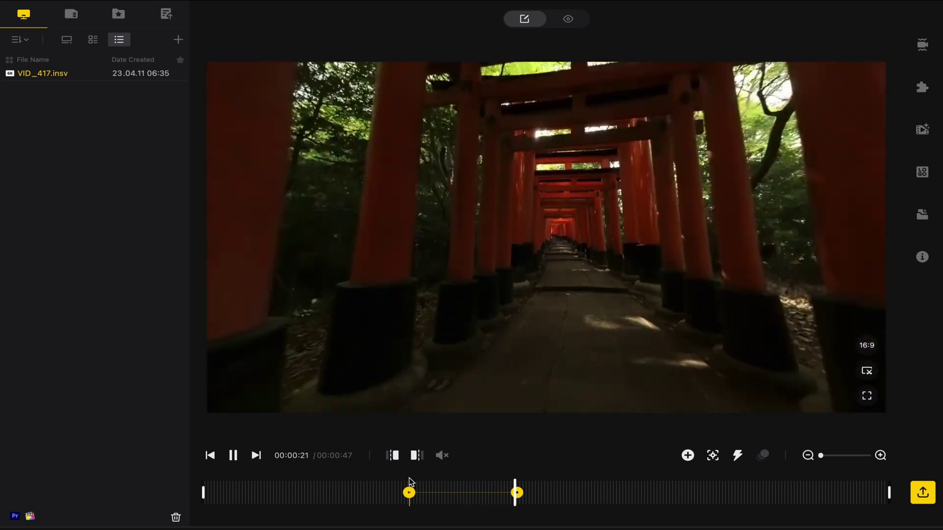
left_click(463, 492)
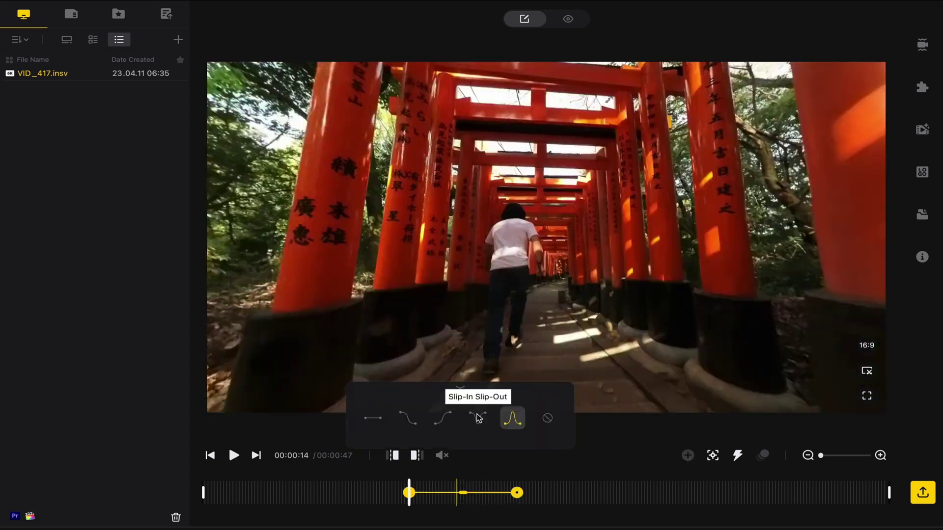
left_click(478, 418)
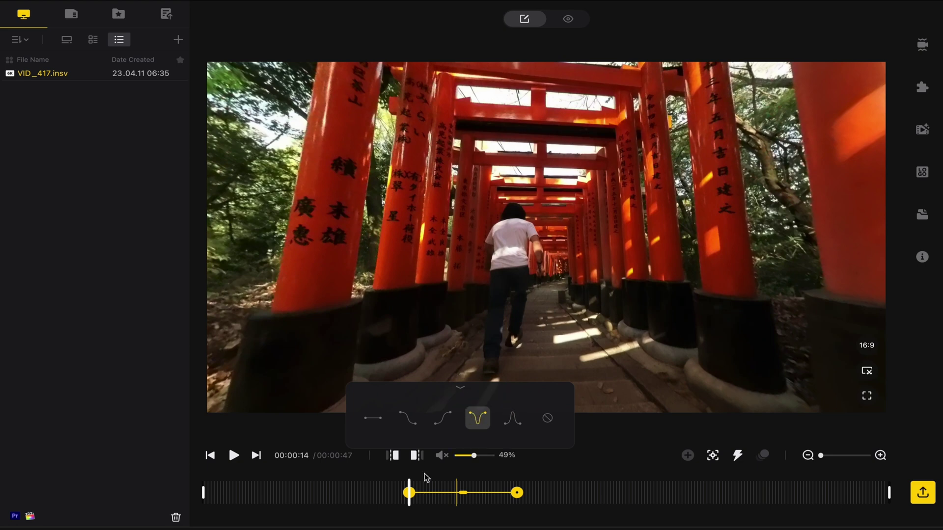
left_click(409, 491)
key("space")
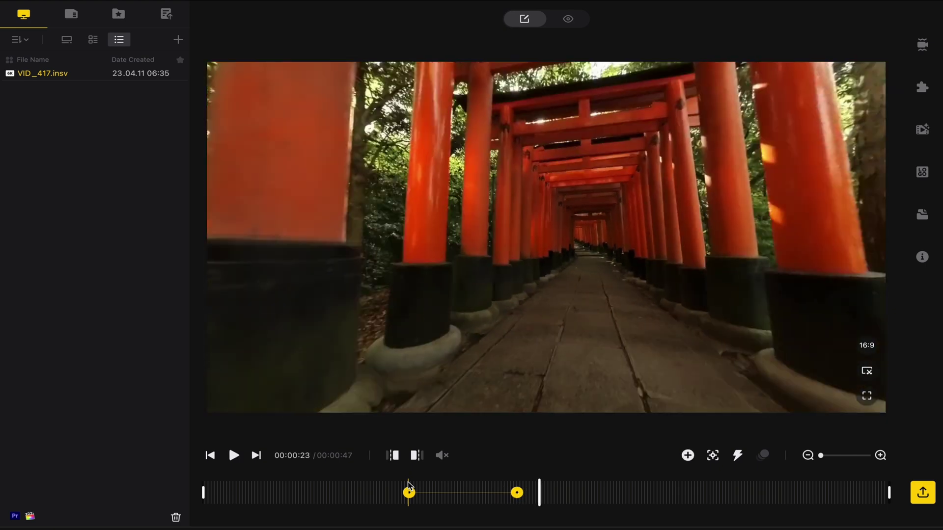
Switch the roll's easing to Smooth Dissolve and preview from the first keyframe
left_click(439, 492)
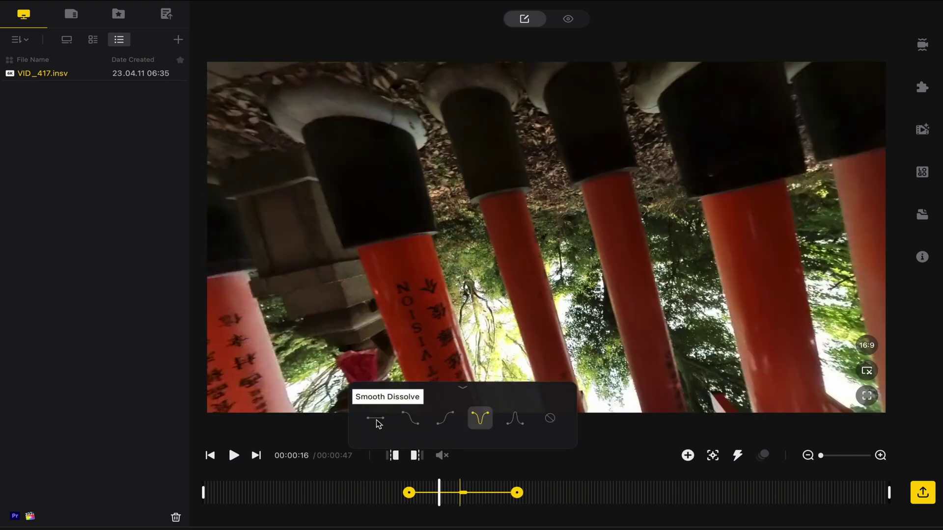
left_click(376, 420)
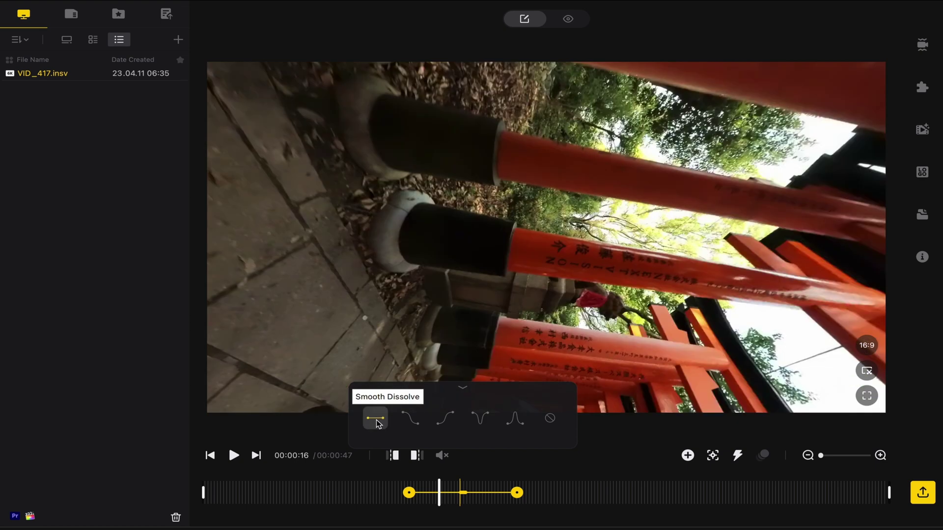
left_click(407, 486)
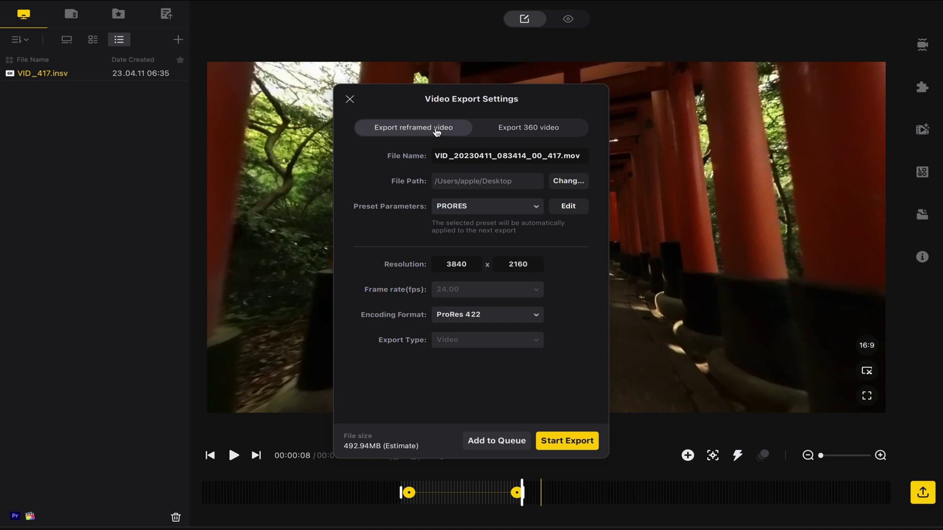
Keep ProRes 422 as the encoding format for the 3840×2160 export
left_click(518, 314)
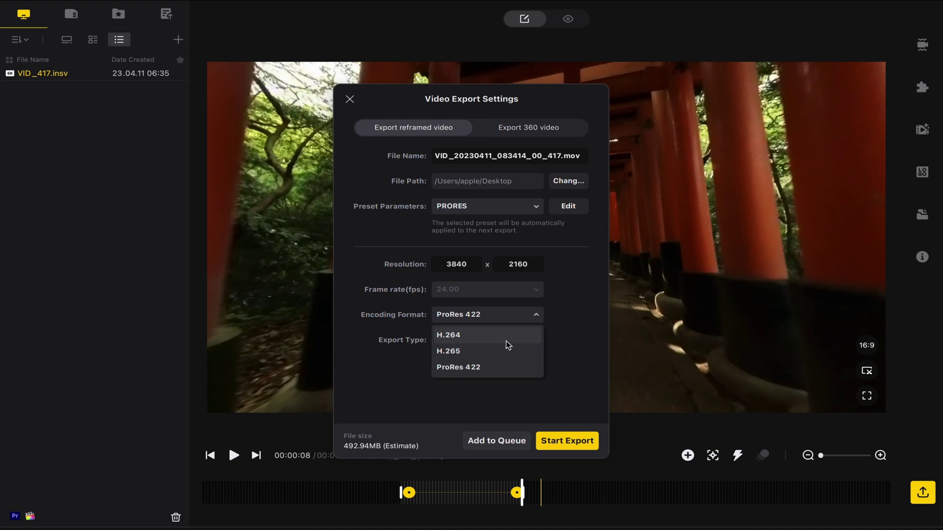
left_click(566, 440)
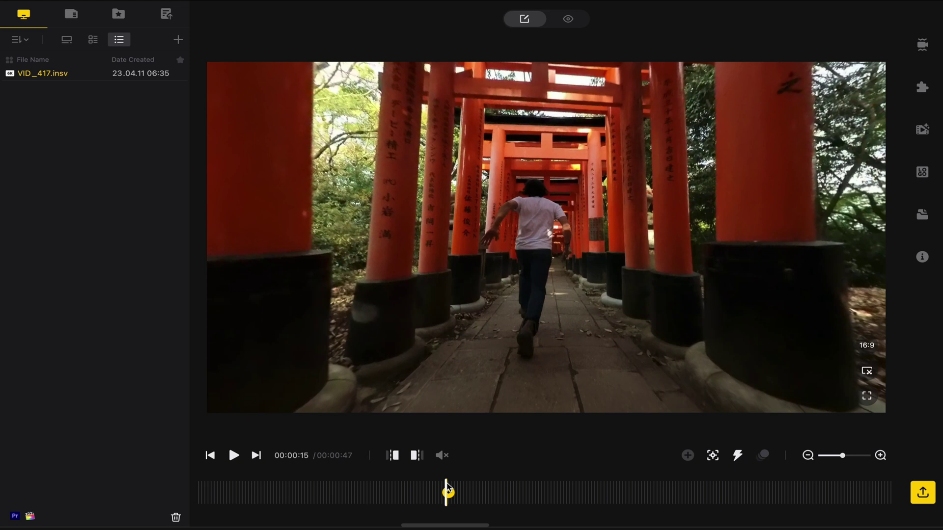
Add keyframes around 00:16 and tilt the later one down to -97° toward the path
left_click_drag(447, 489, 501, 500)
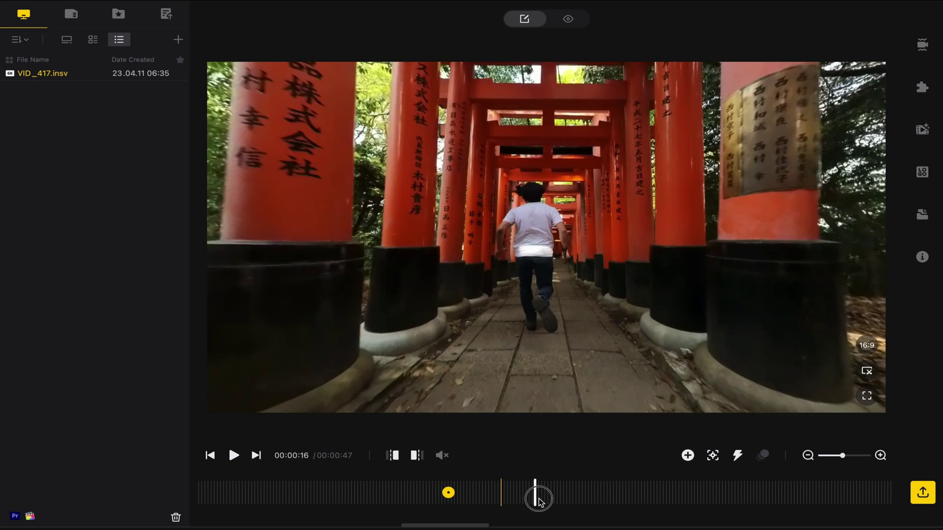
left_click_drag(542, 501, 535, 501)
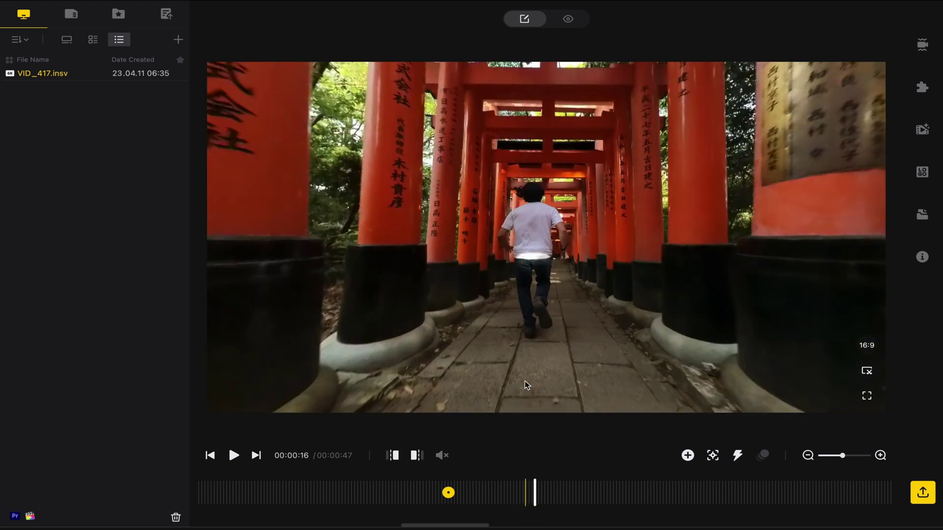
left_click(686, 456)
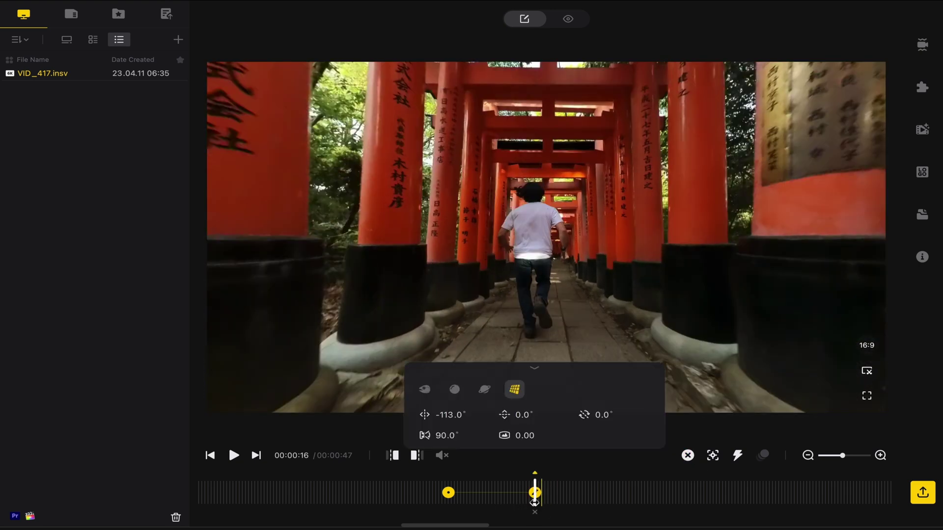
left_click_drag(535, 501, 551, 502)
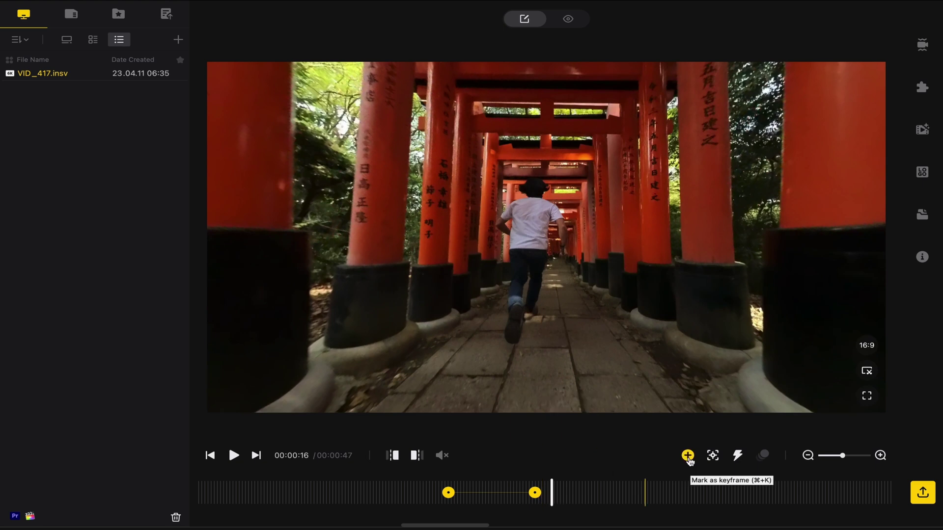
left_click(687, 456)
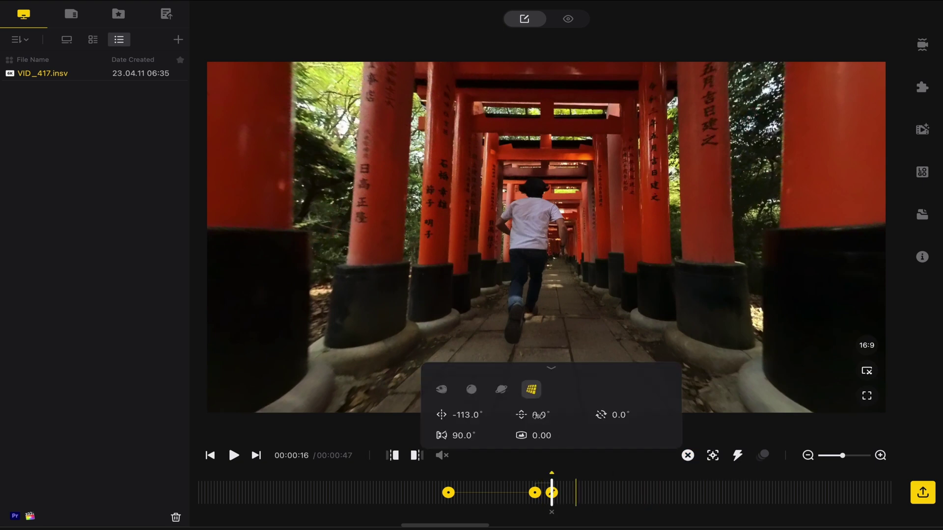
left_click_drag(539, 415, 451, 416)
Zoom the keyframe timeline in, ease the tilt section with Fade-In Slip-Out, and replay it
left_click(880, 455)
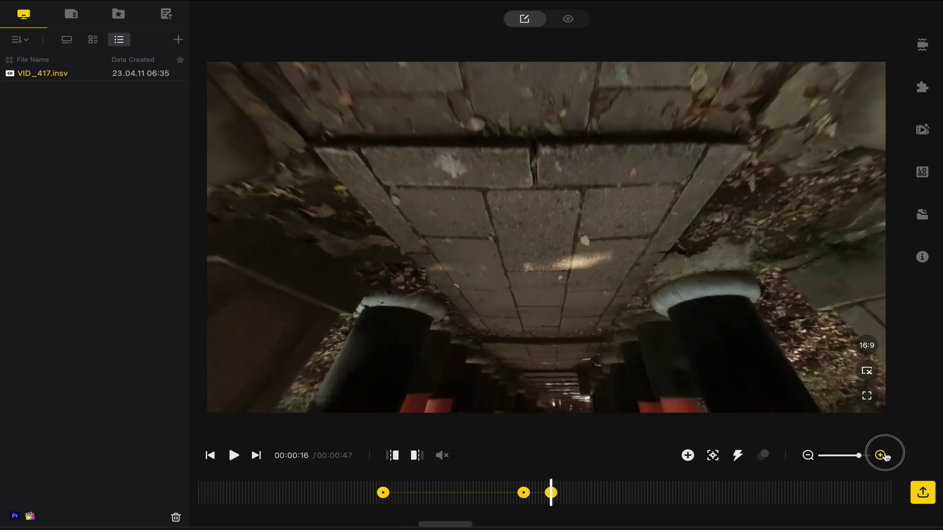
left_click(880, 455)
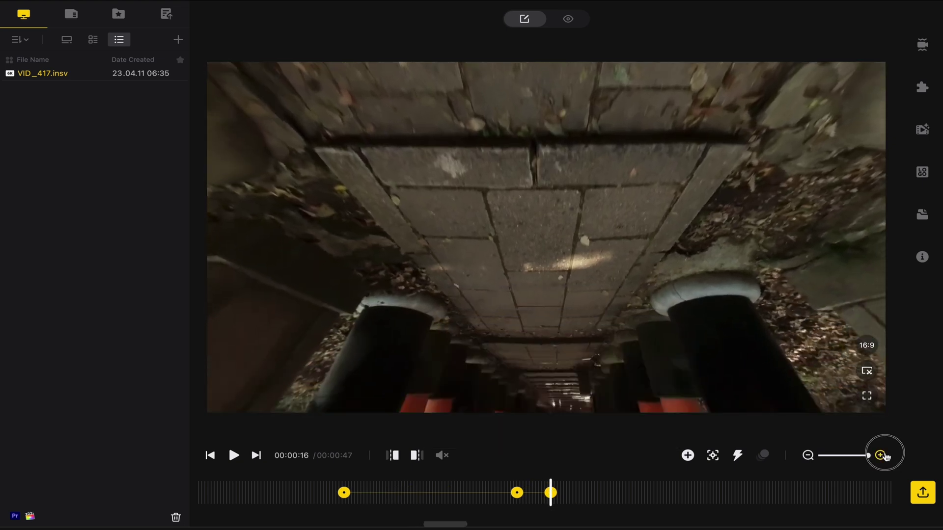
left_click(535, 492)
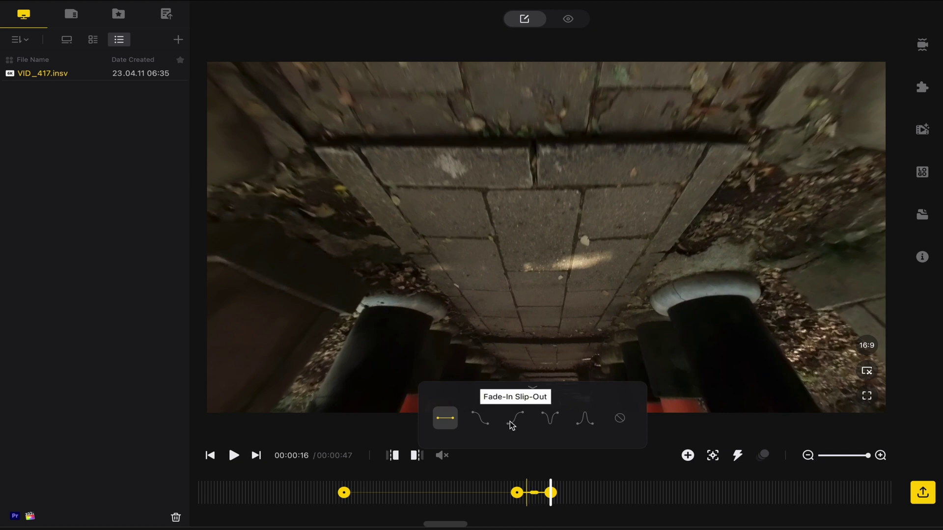
left_click(511, 425)
left_click(441, 488)
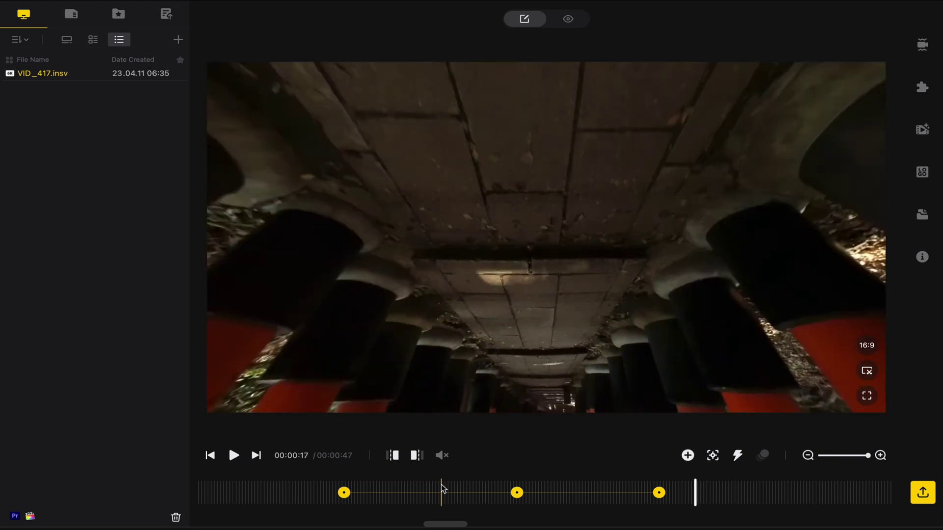
left_click(448, 488)
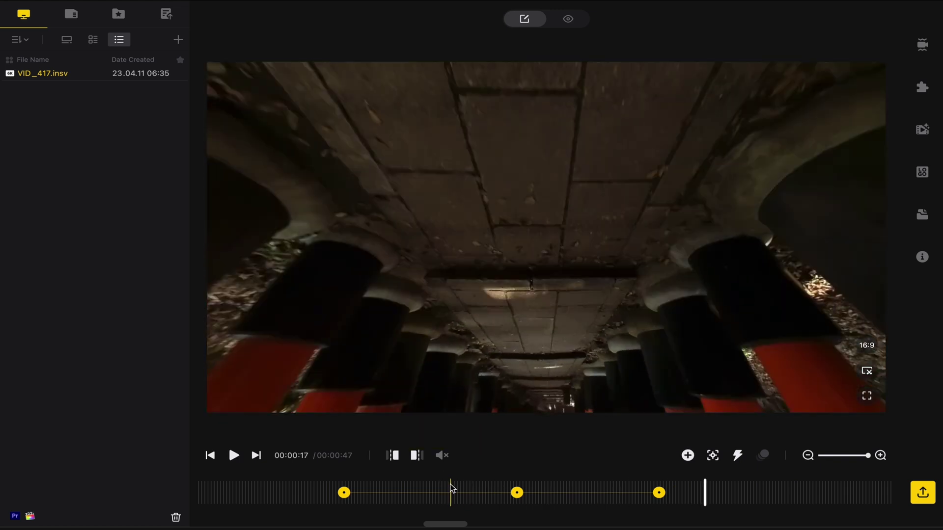
left_click(451, 488)
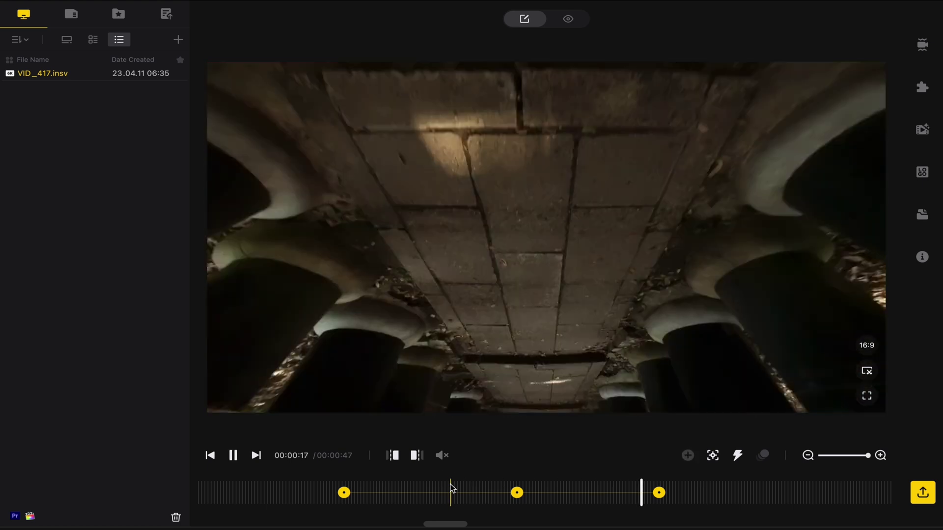
left_click(451, 487)
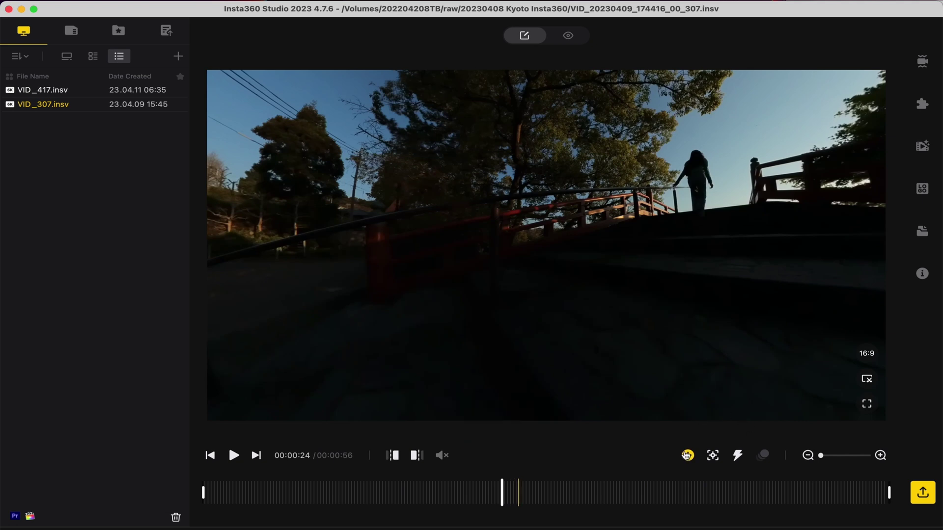
Add a natural-view keyframe to the bridge clip with pan -51° and tilt 0°
left_click(687, 455)
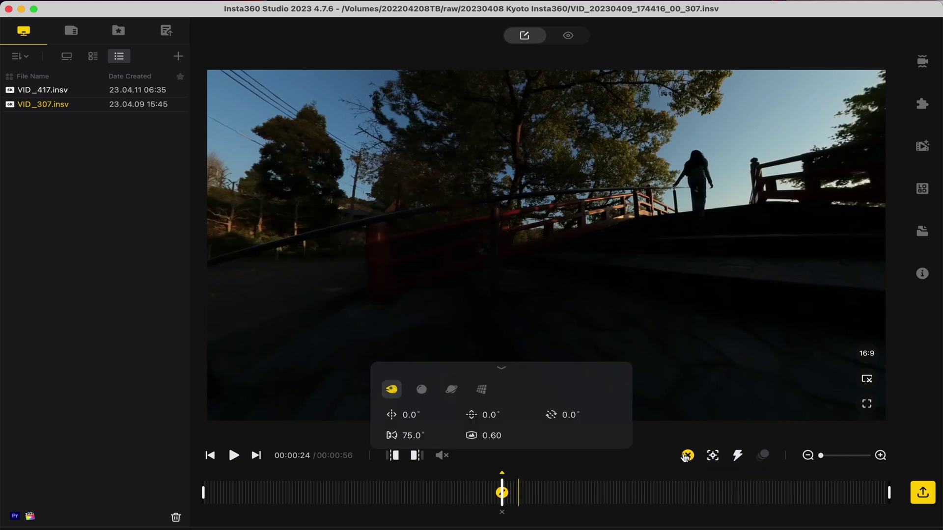
left_click(481, 388)
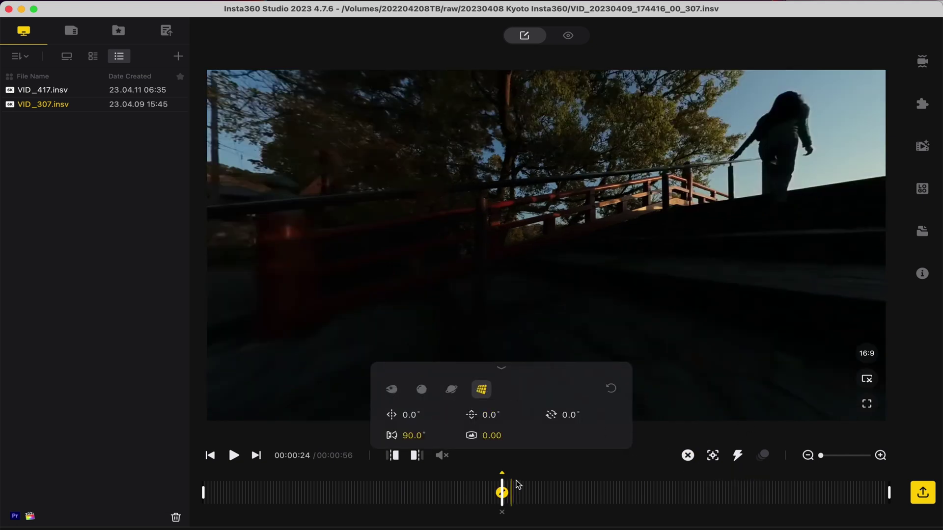
mouse_move(391, 416)
left_mouse_down()
mouse_move(537, 415)
mouse_move(552, 440)
left_mouse_up()
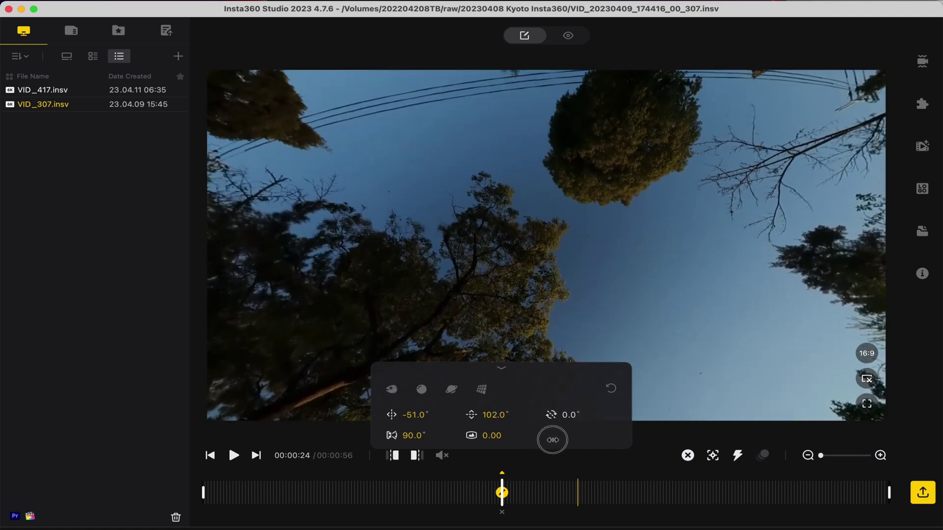
left_click(508, 415)
type("0")
key("Return")
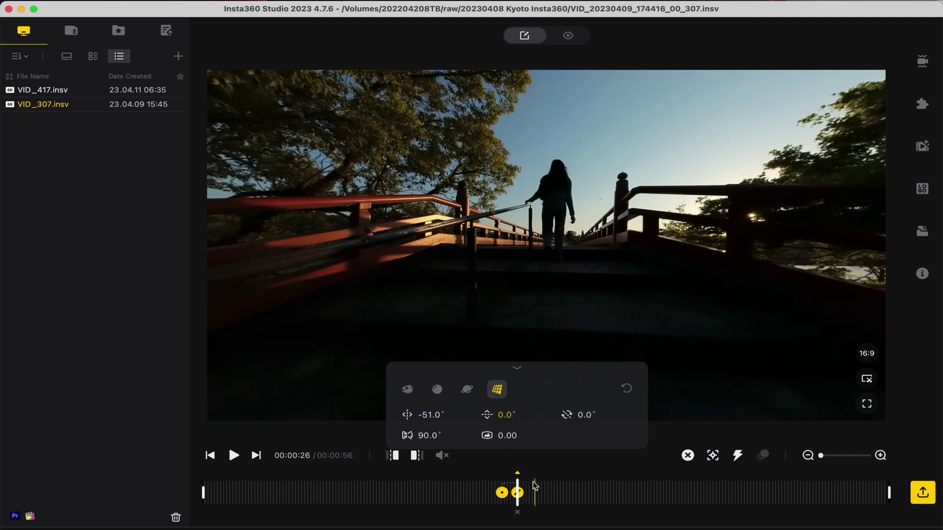
Ease the bridge keyframe section with Slip-In Fade-Out and play back the view swing
left_click(507, 488)
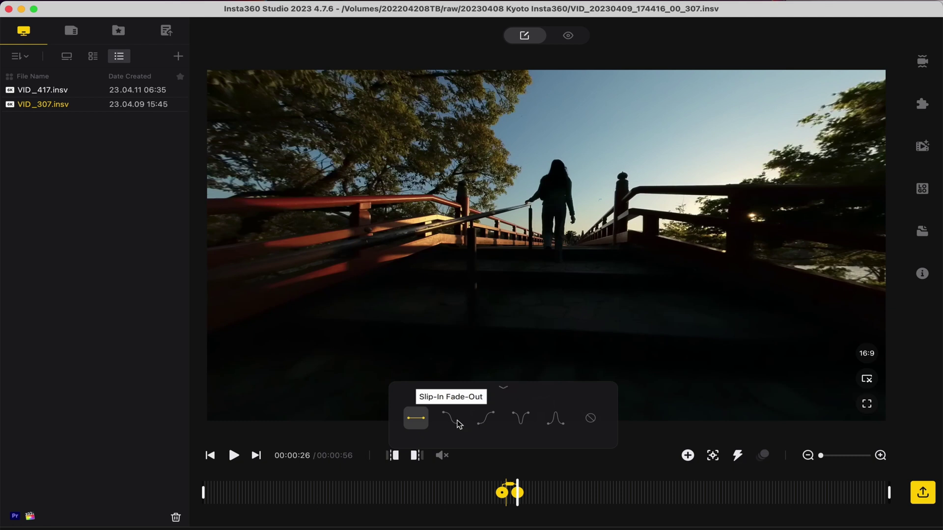
left_click(452, 420)
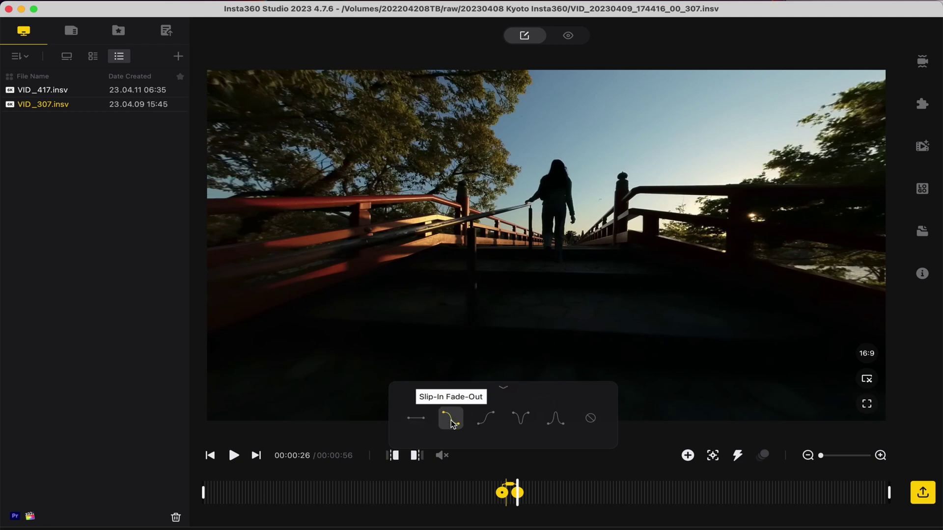
left_click(500, 486)
key("space")
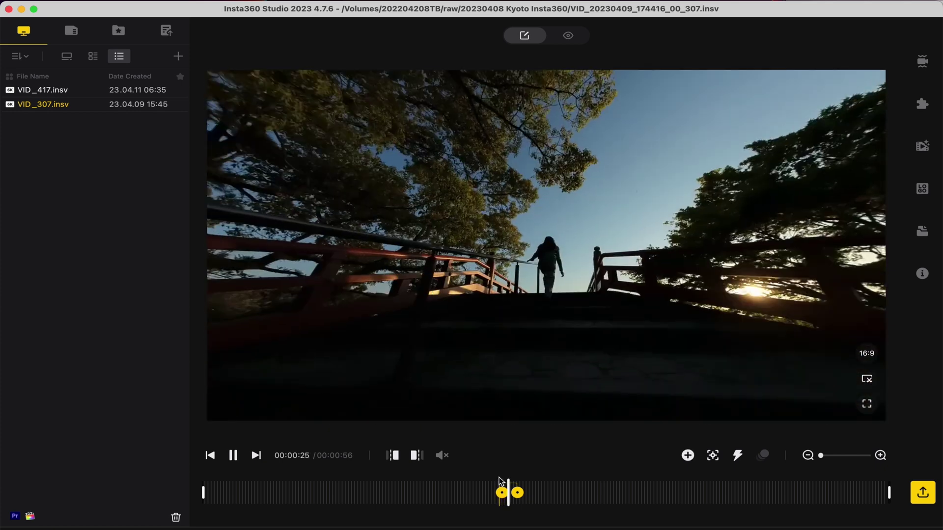
left_click(464, 495)
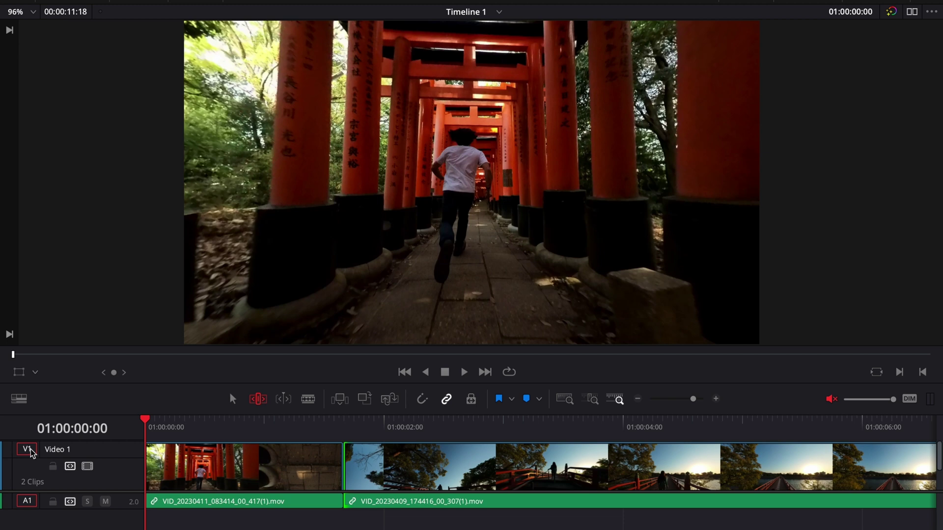
key("space")
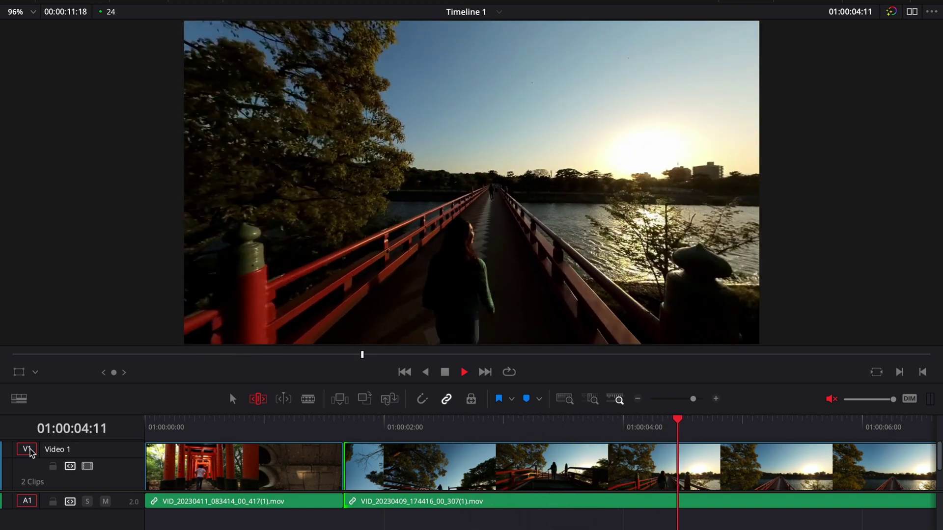
key("space")
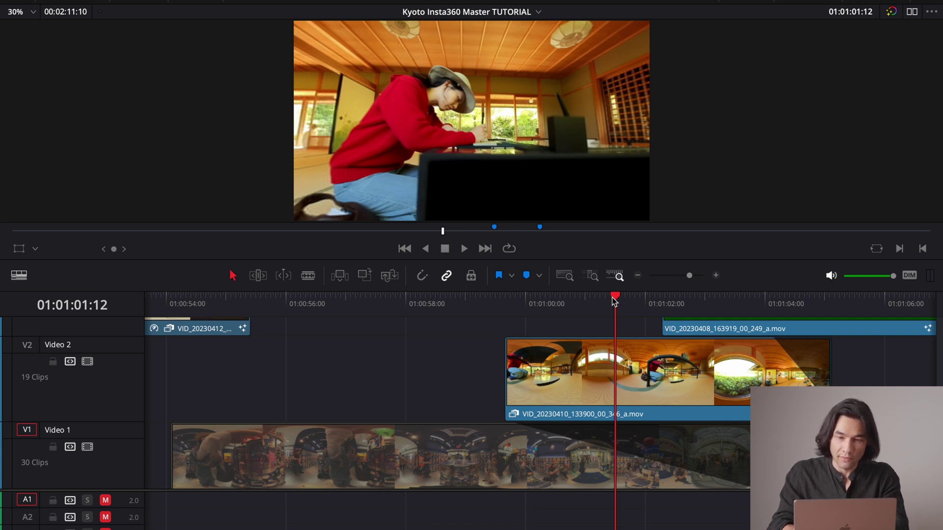
mouse_move(615, 300)
left_mouse_down()
mouse_move(587, 307)
mouse_move(623, 312)
mouse_move(523, 313)
mouse_move(610, 332)
mouse_move(532, 339)
mouse_move(619, 351)
mouse_move(545, 376)
left_mouse_up()
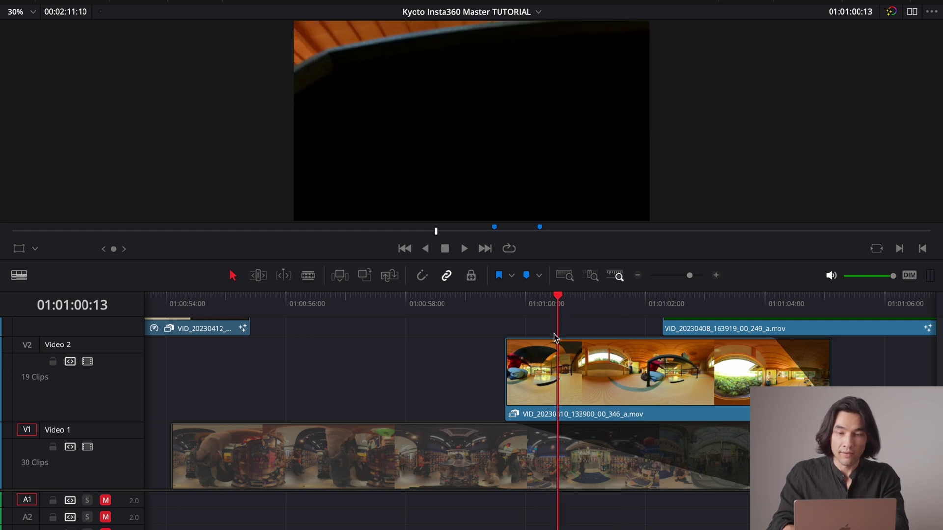
left_click(526, 462)
key("d")
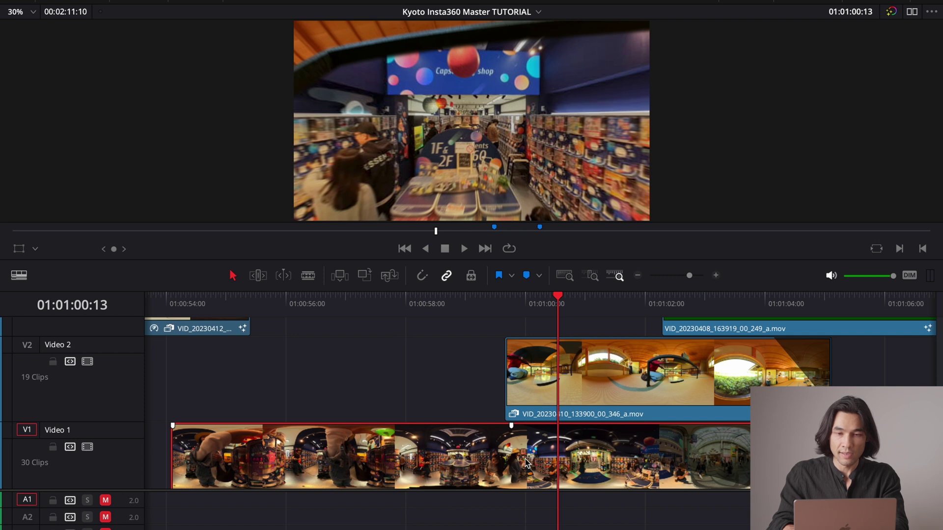
key("d")
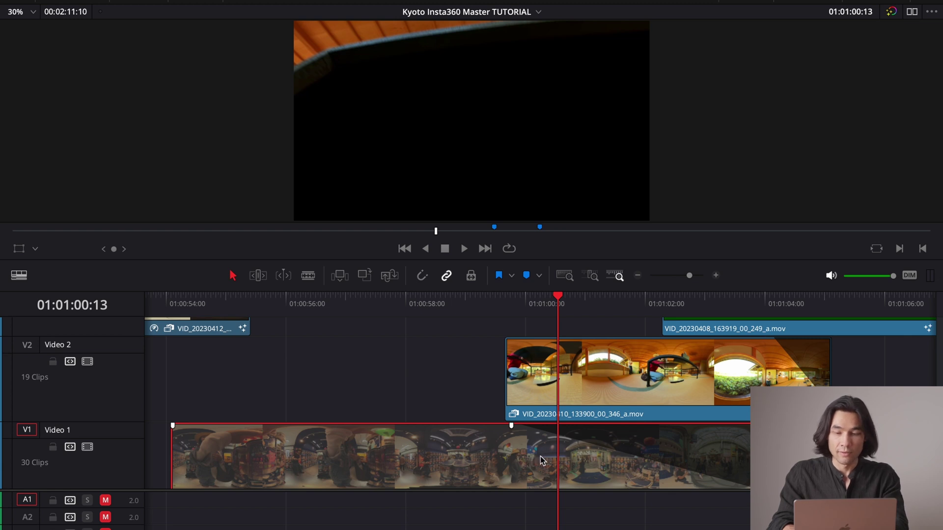
key("d")
key("d")
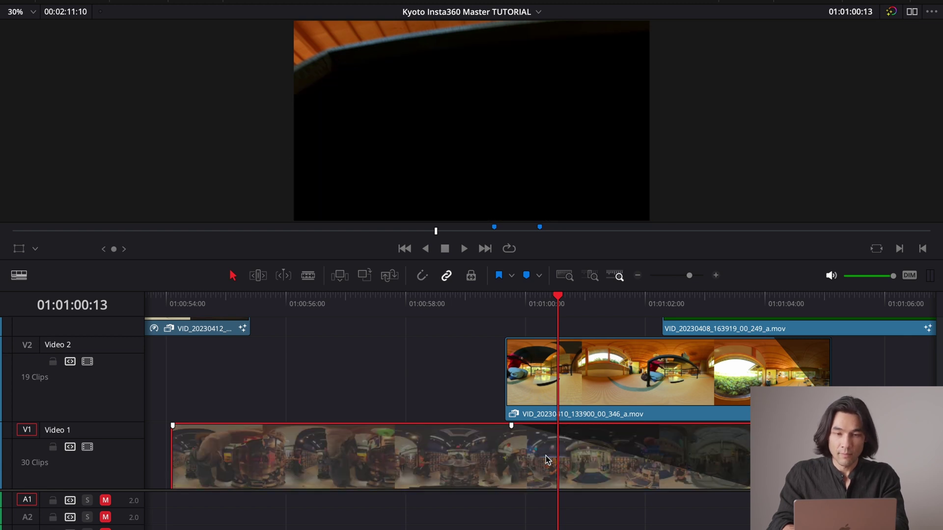
key("d")
key("d")
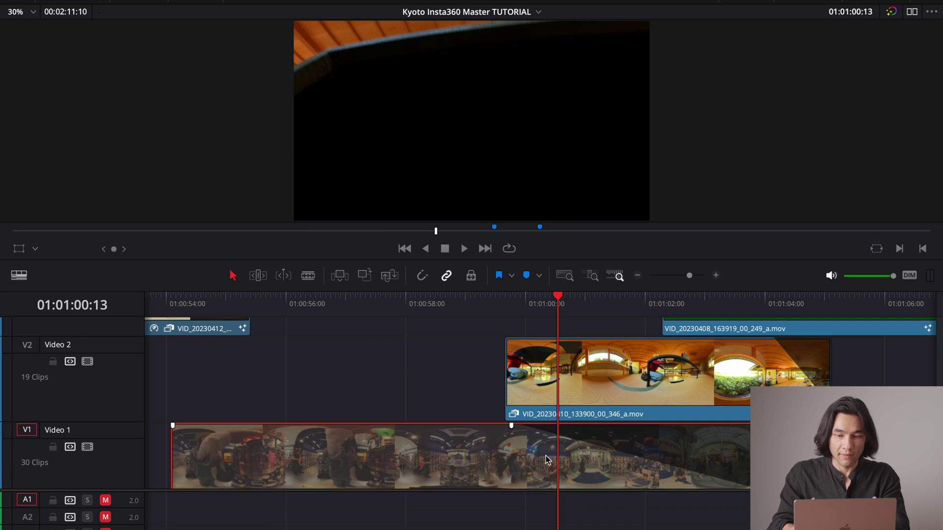
key("d")
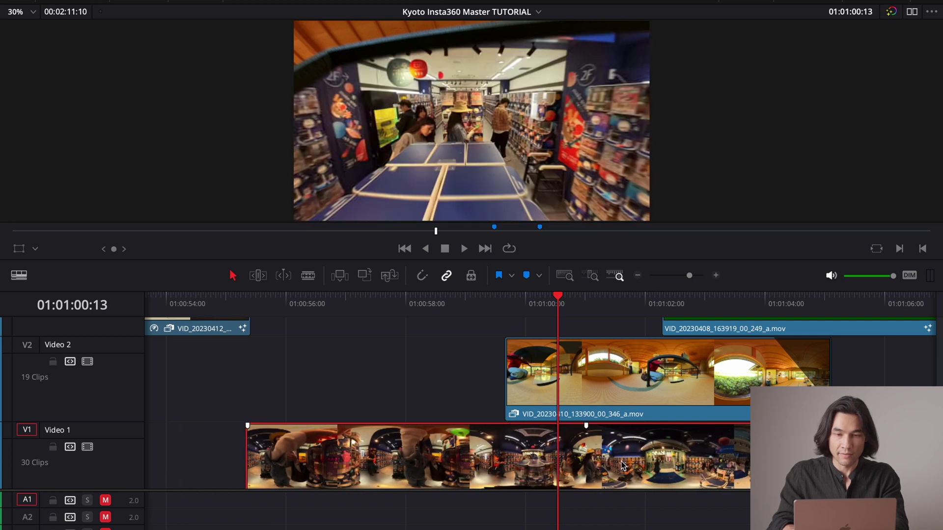
mouse_move(538, 465)
left_mouse_down()
mouse_move(665, 480)
mouse_move(515, 480)
left_mouse_up()
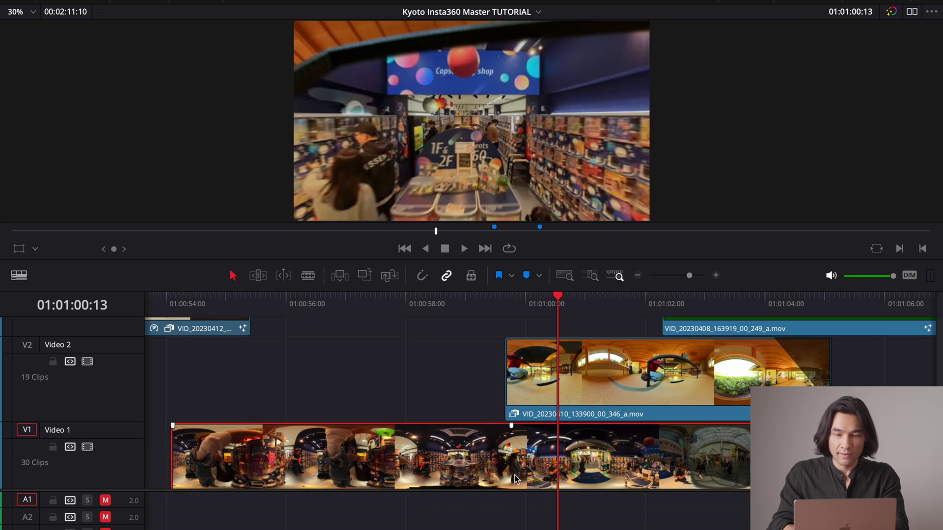
key("Up")
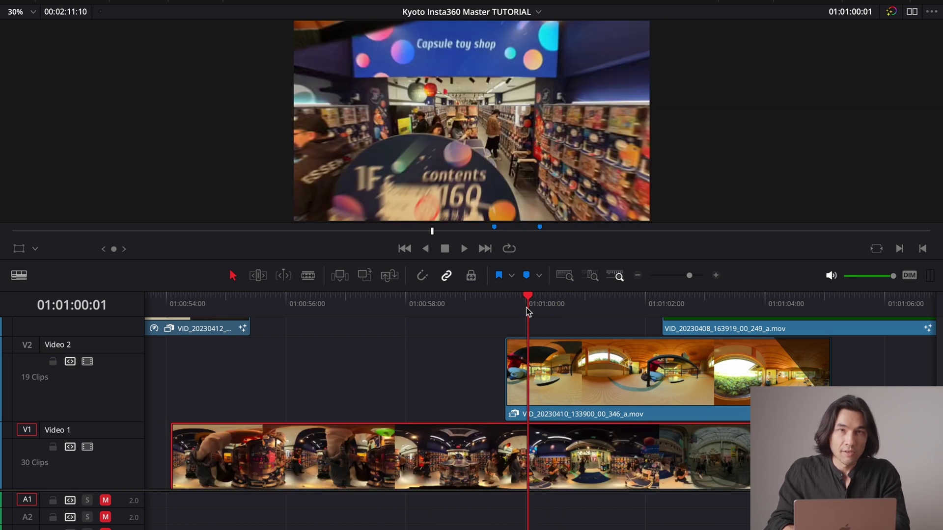
key("d")
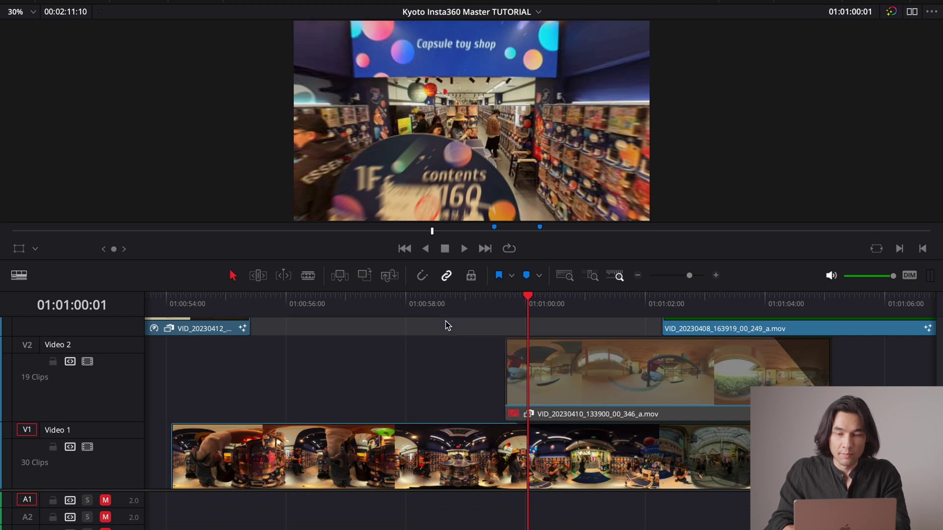
key("space")
left_click(394, 317)
key("space")
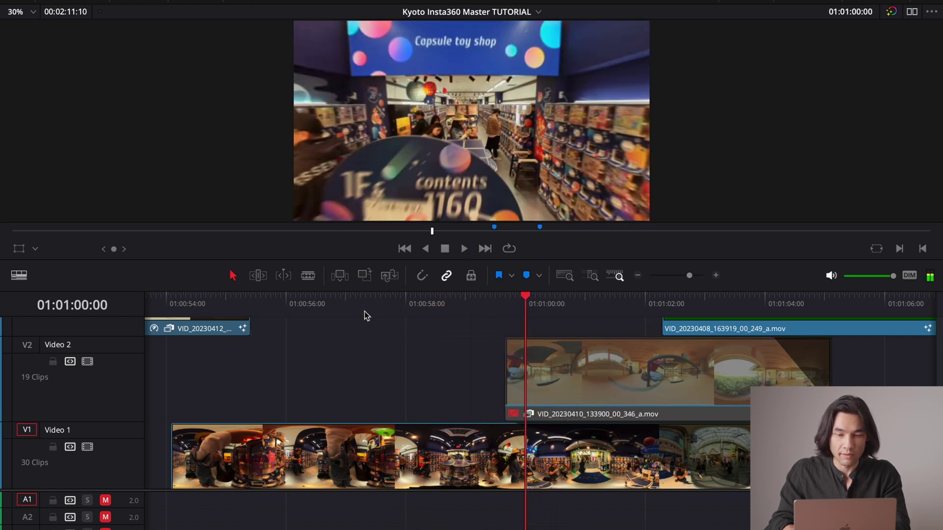
left_click(364, 312)
key("space")
key("space")
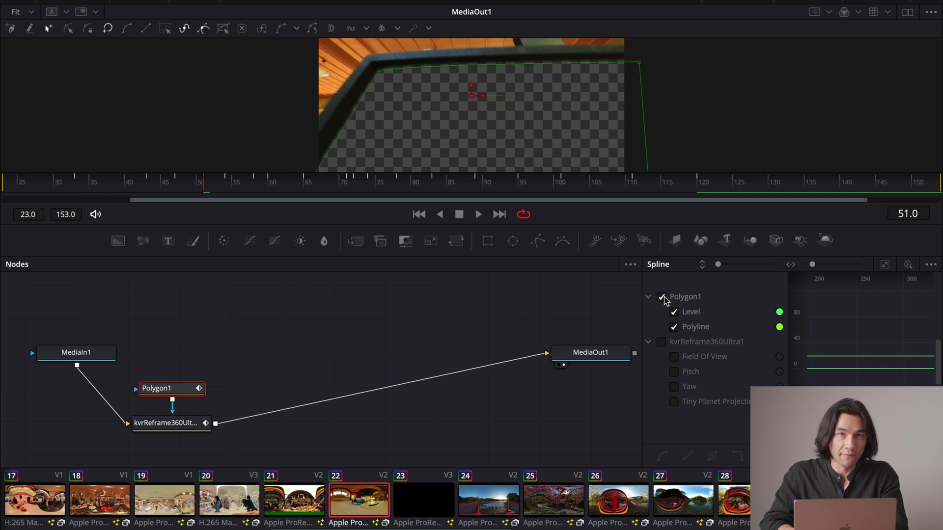
Replace Polygon1 with a new Polygon node and connect it to the kvrReframe360 mask
key("Delete")
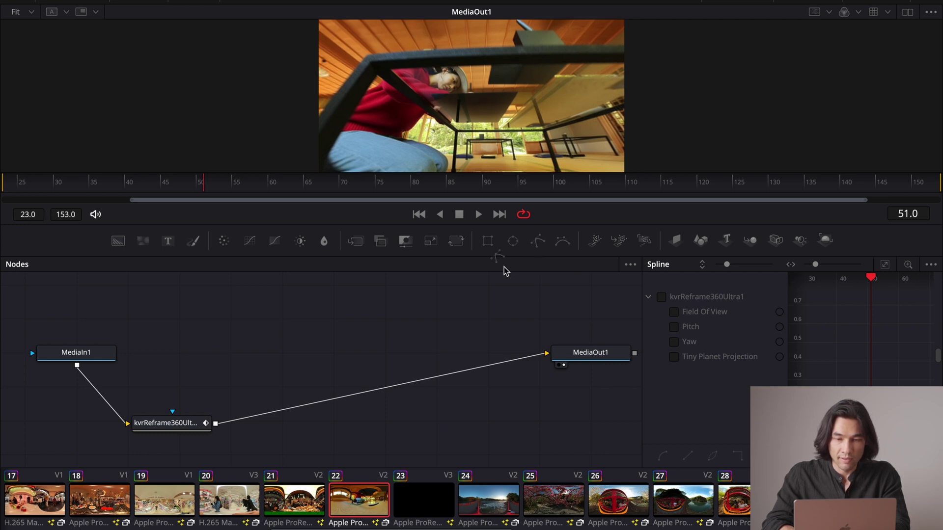
left_click_drag(496, 275, 194, 377)
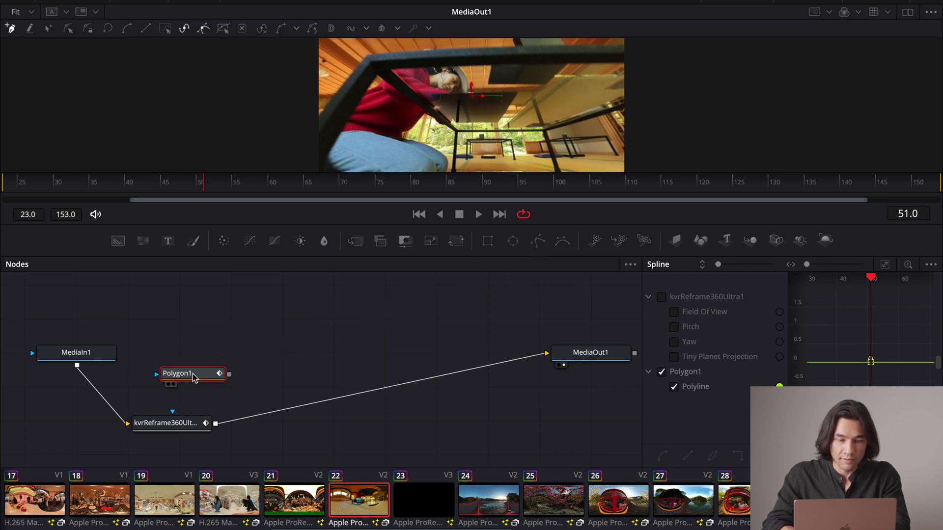
left_click(398, 101)
left_click(398, 144)
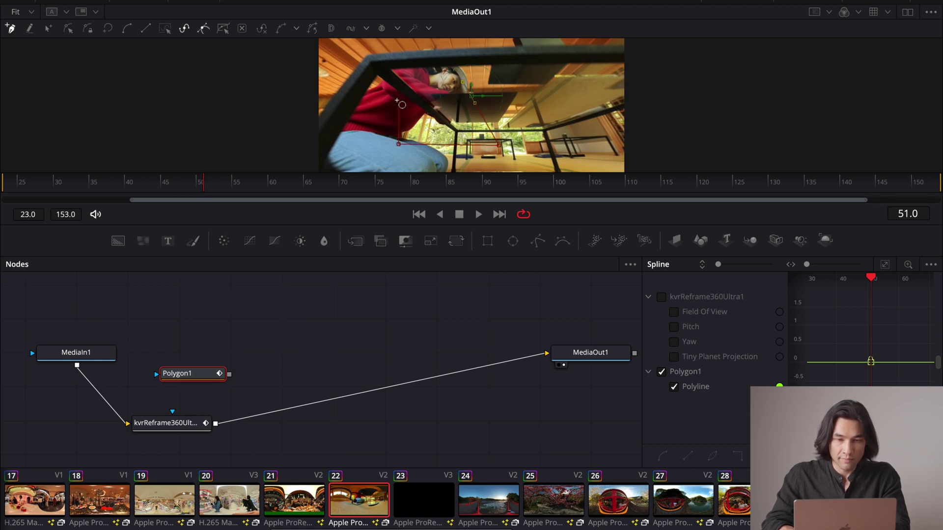
left_click(398, 102)
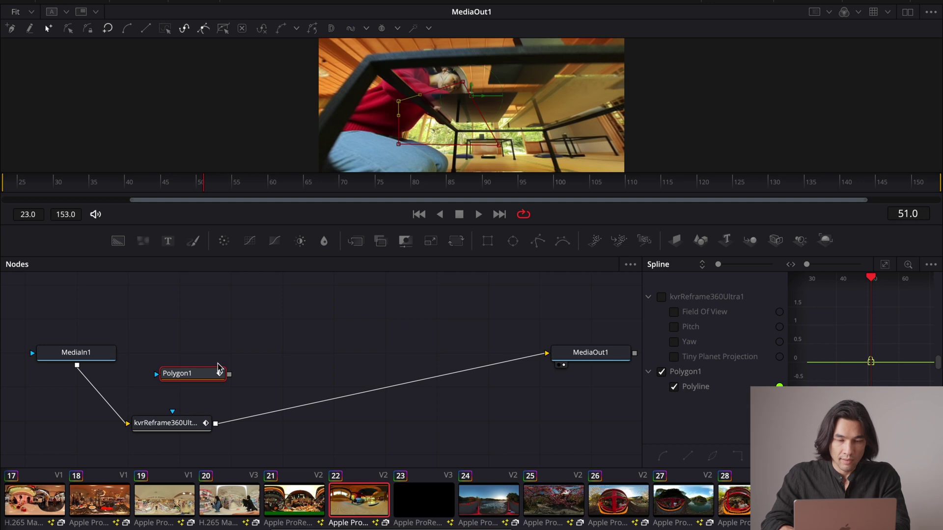
left_click_drag(230, 375, 172, 417)
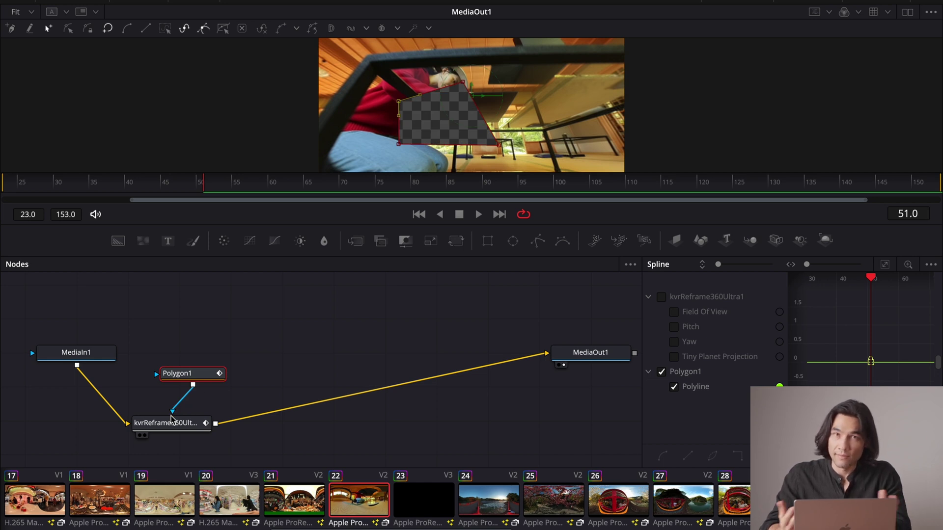
Undo that attempt, redraw the polygon around the area below the table, and reconnect it
key("ctrl+z")
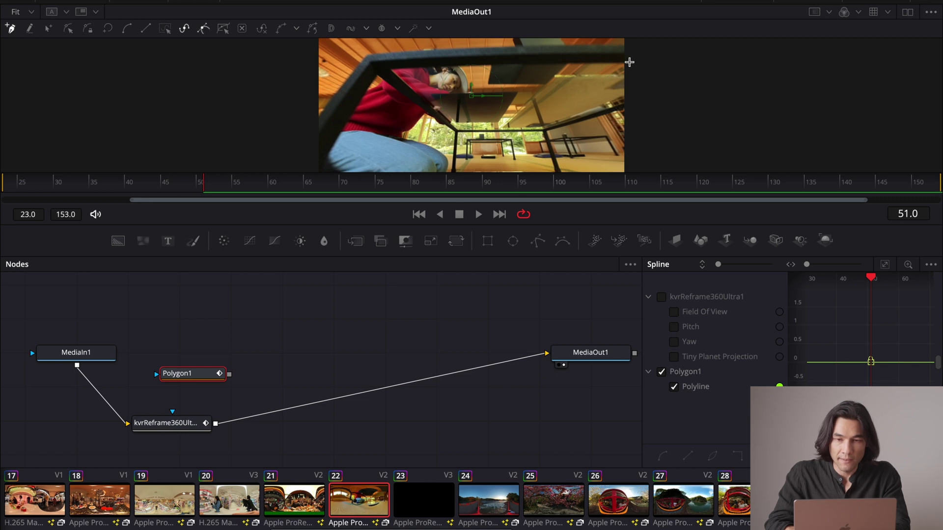
left_click(629, 61)
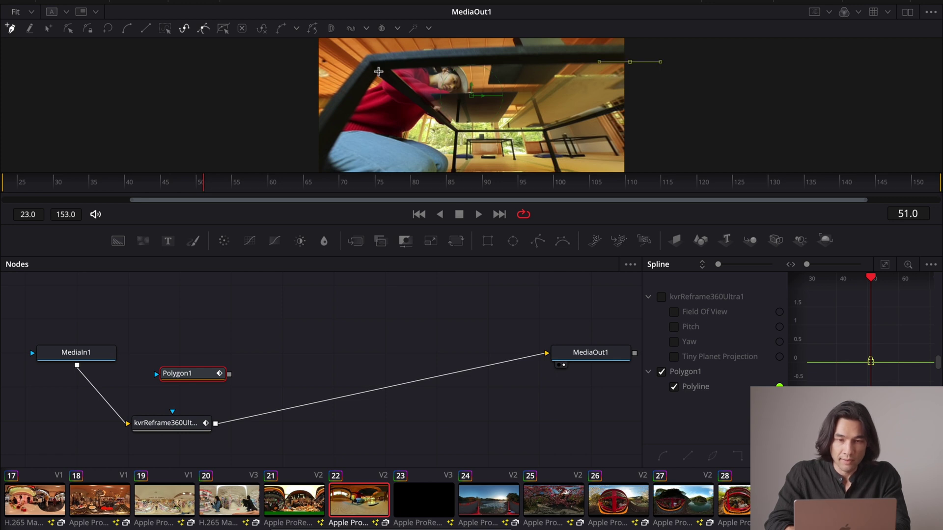
left_click(378, 71)
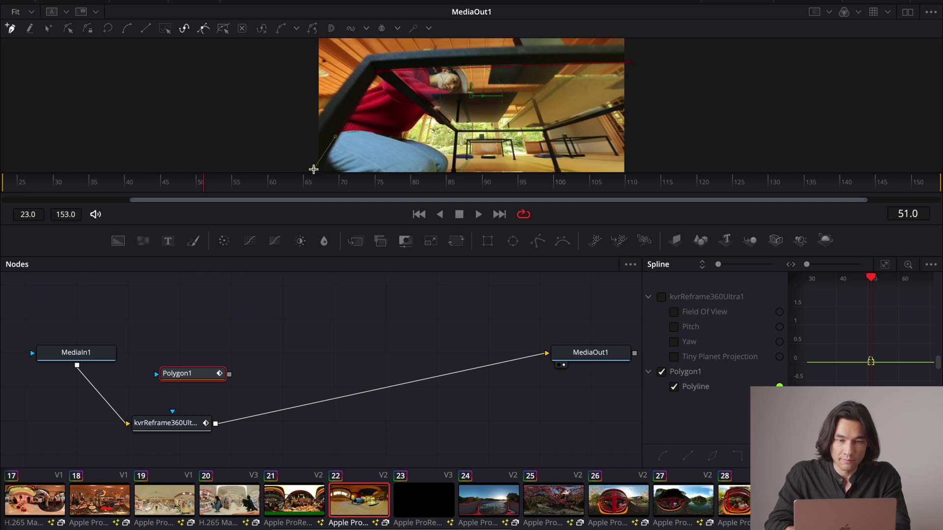
left_click(313, 170)
scroll(314, 168, "down", 5)
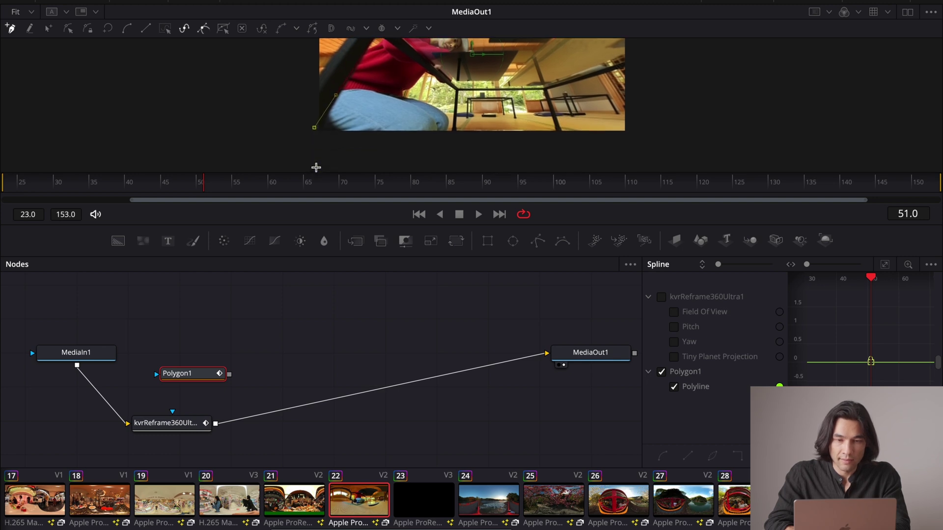
scroll(631, 84, "up", 5)
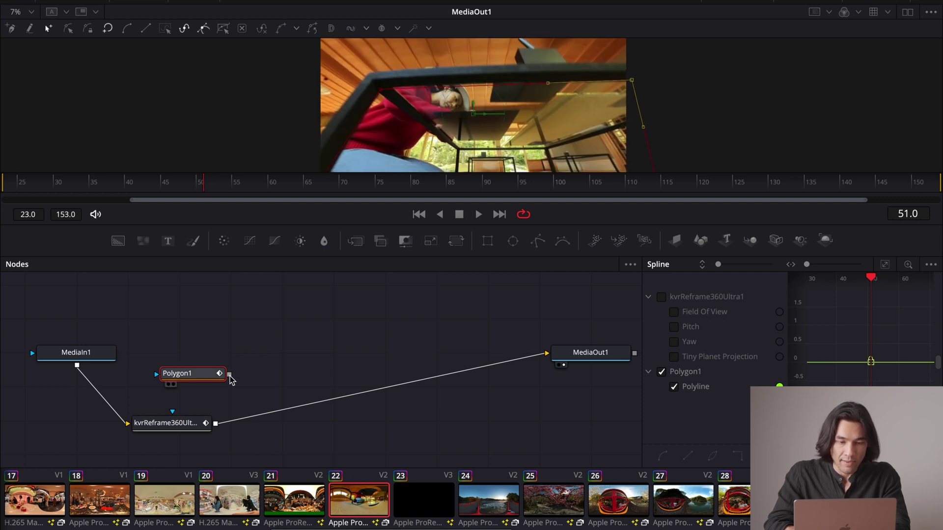
mouse_move(230, 377)
left_mouse_down()
mouse_move(172, 413)
mouse_move(173, 424)
left_mouse_up()
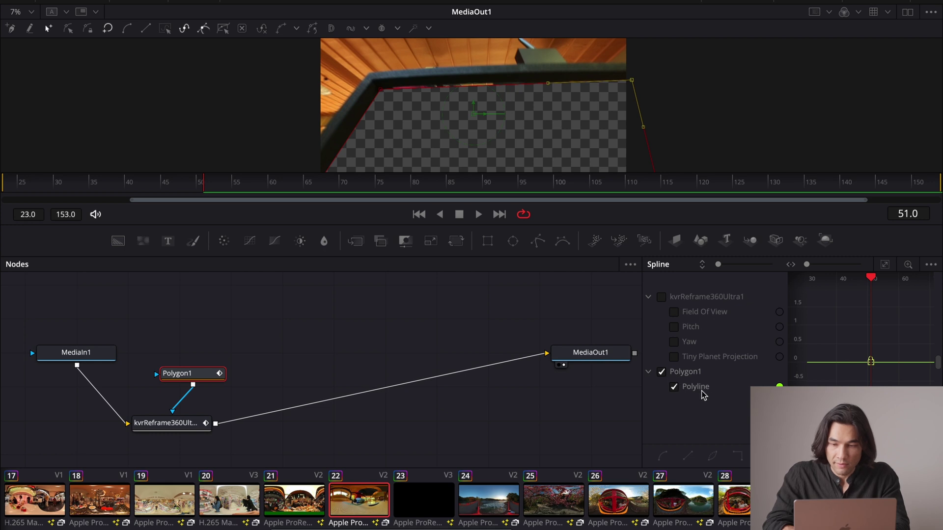
At frame 57, move the polygon's top-right and top-left points onto the table edge
key("space")
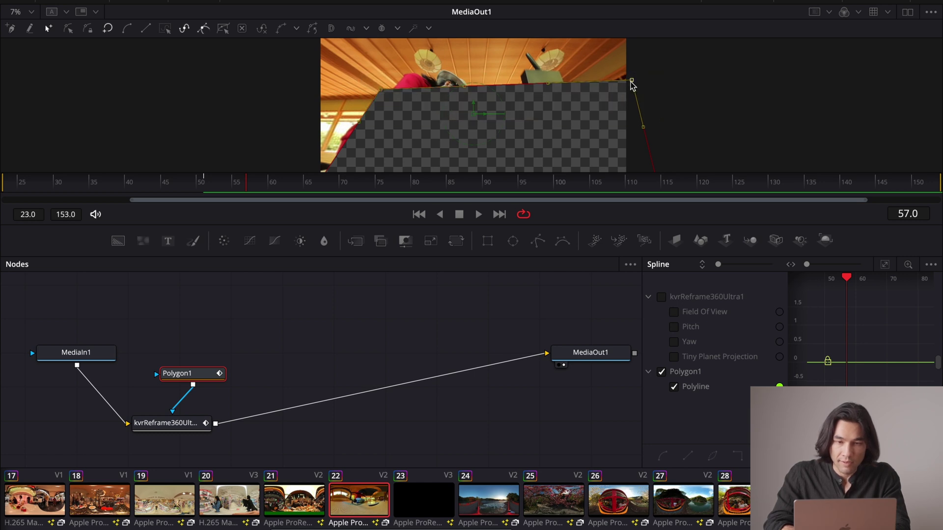
mouse_move(631, 85)
left_mouse_down()
mouse_move(654, 109)
mouse_move(652, 129)
left_mouse_up()
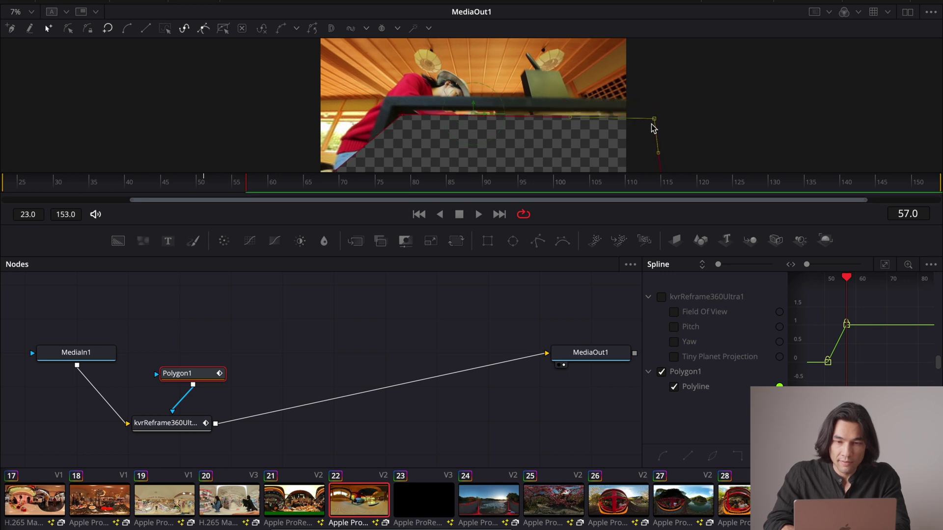
scroll(581, 143, "down", 3)
scroll(580, 140, "down", 3)
scroll(402, 127, "down", 3)
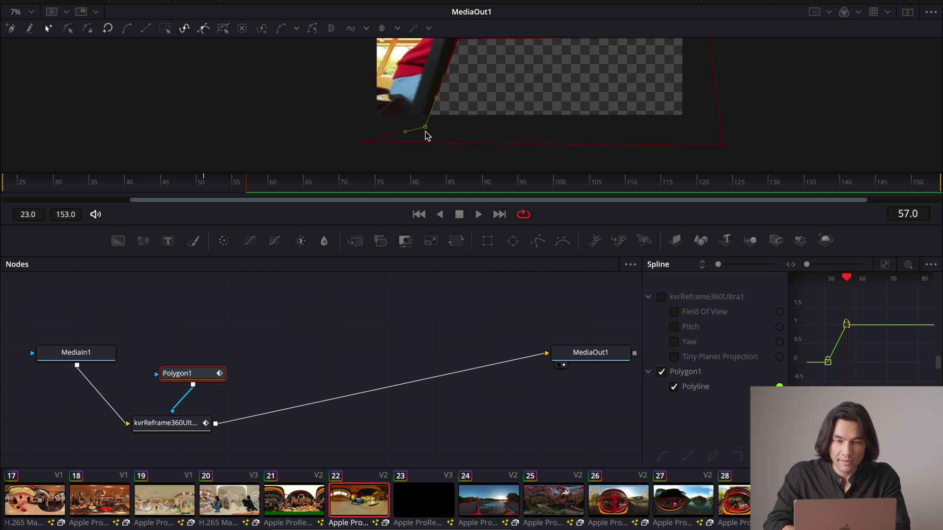
scroll(463, 111, "up", 2)
scroll(464, 111, "up", 3)
scroll(464, 110, "right", 1)
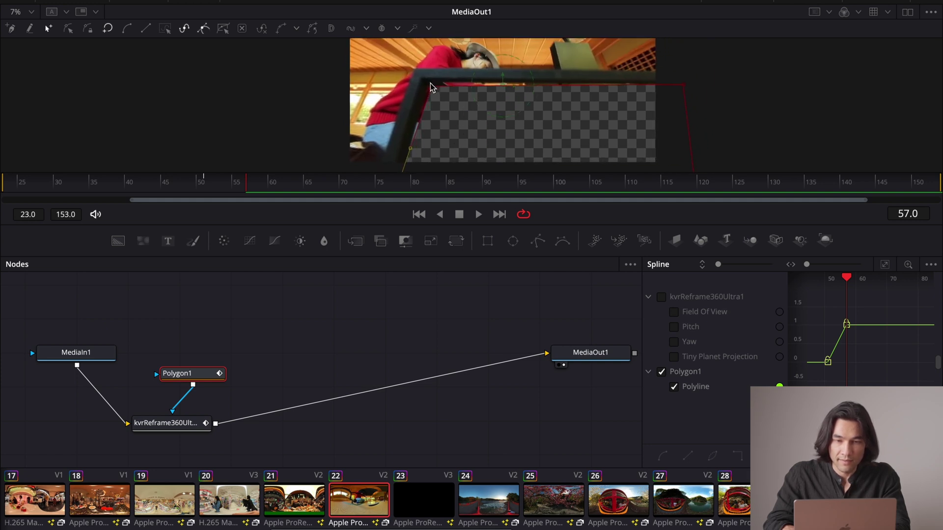
left_click_drag(431, 88, 431, 86)
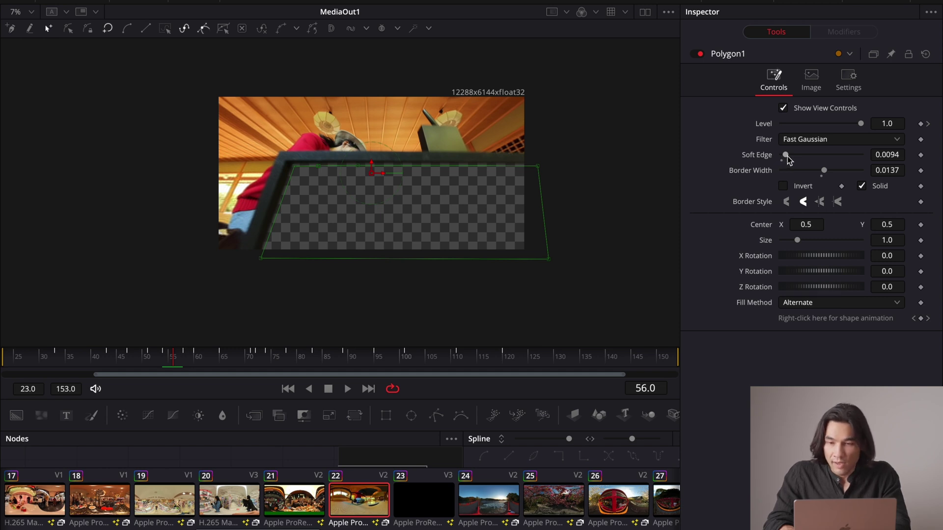
Set Polygon1's Soft Edge to about 0.0094 and play back the masked shot to check
mouse_move(787, 159)
left_mouse_down()
mouse_move(818, 157)
mouse_move(779, 157)
mouse_move(825, 156)
mouse_move(784, 156)
left_mouse_up()
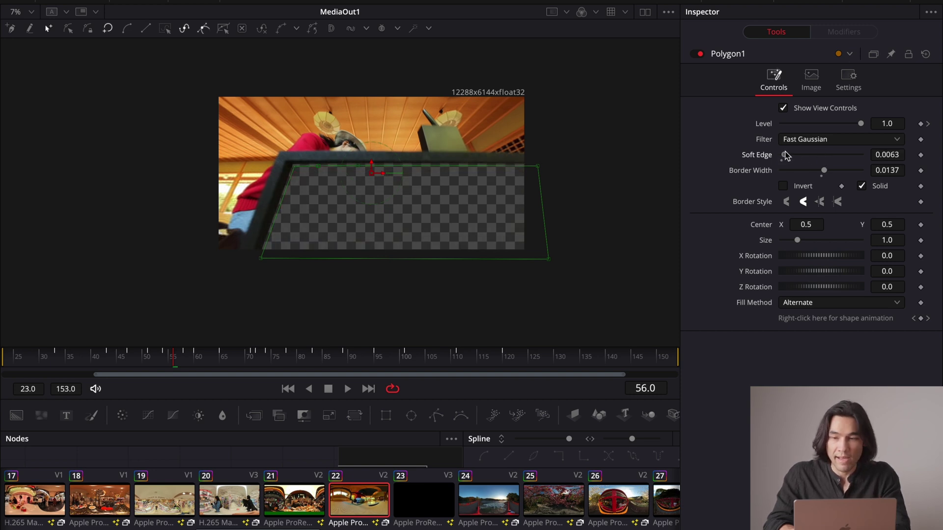
left_click_drag(786, 155, 784, 157)
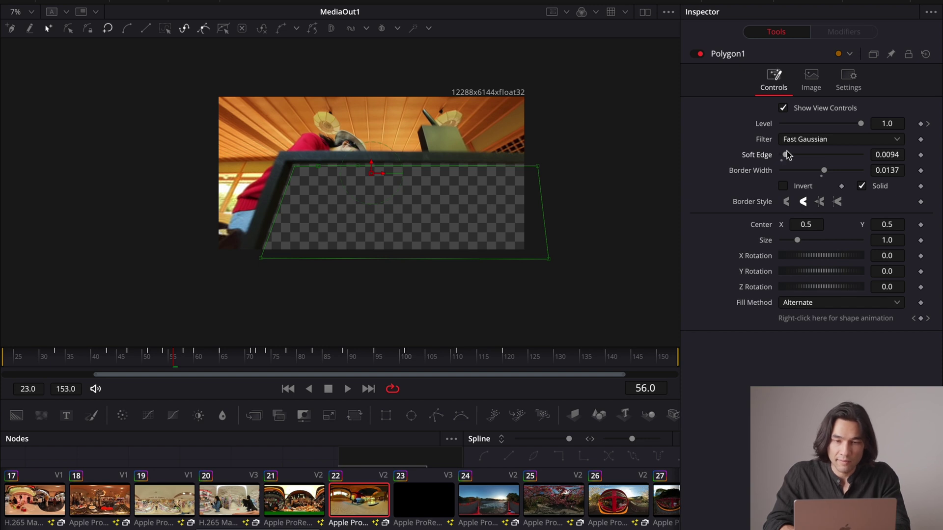
key("space")
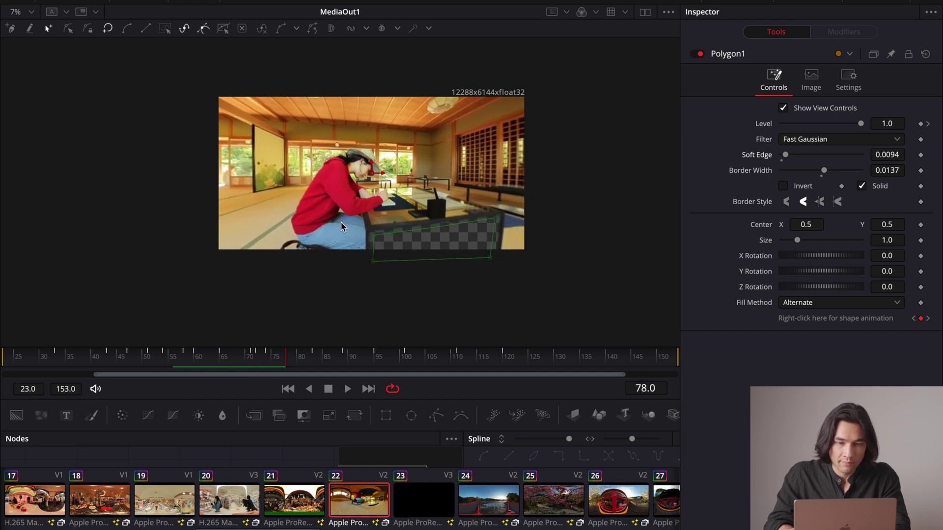
key("space")
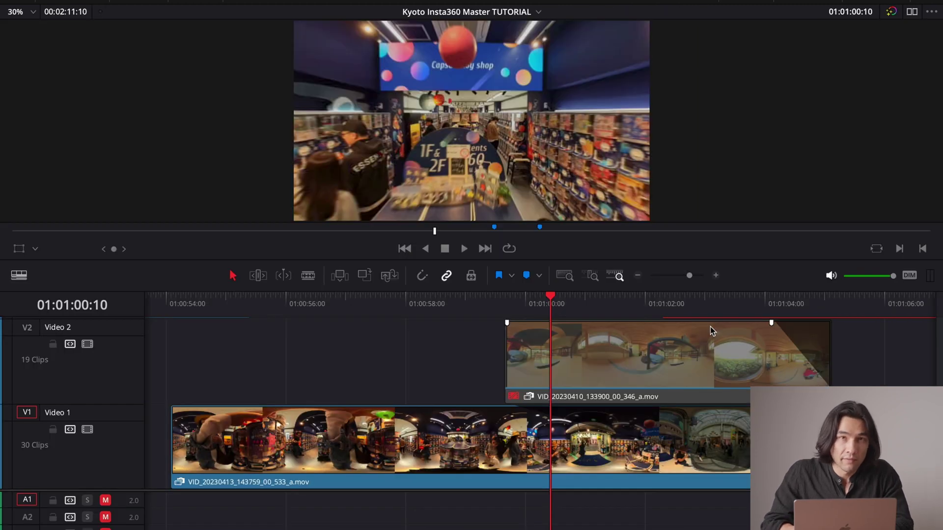
Fade out the Video 1 shop clip over about two seconds and scrub through the fade
key("space")
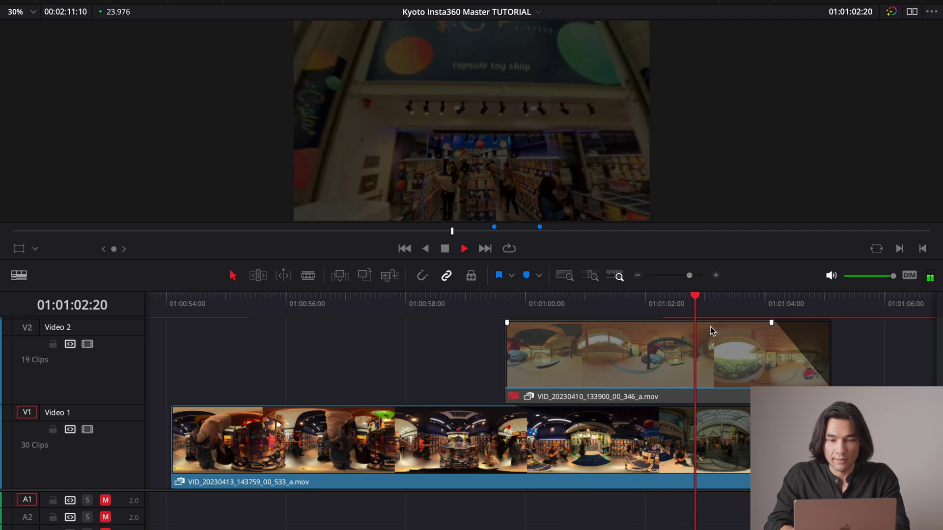
key("space")
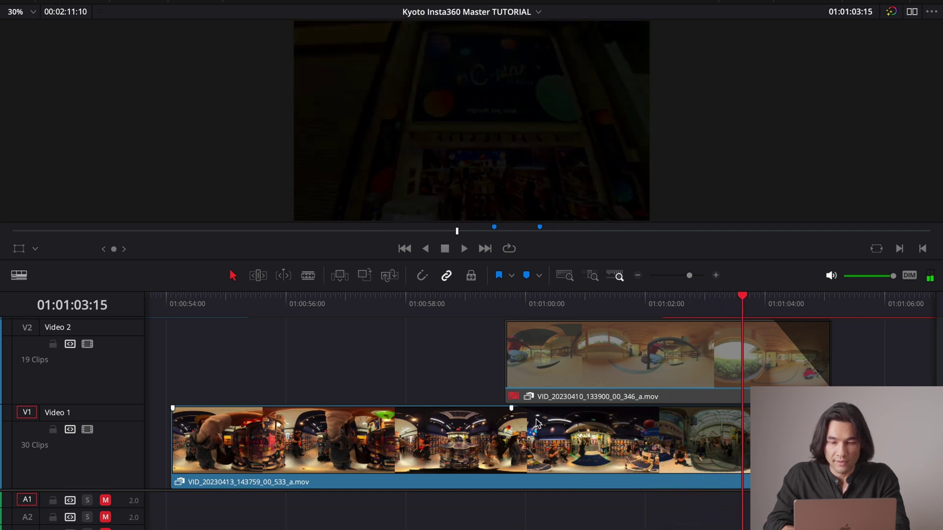
left_click_drag(765, 409, 504, 404)
left_click_drag(533, 306, 580, 315)
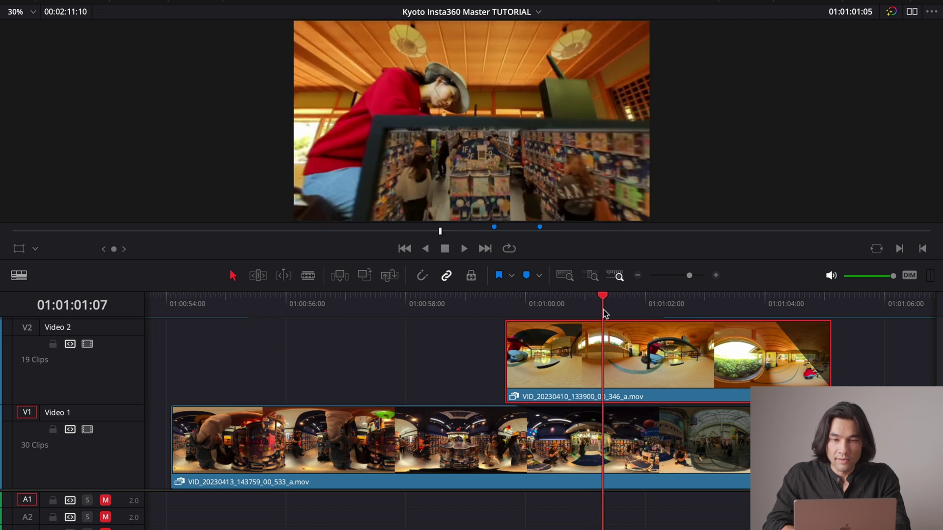
left_click_drag(579, 315, 679, 323)
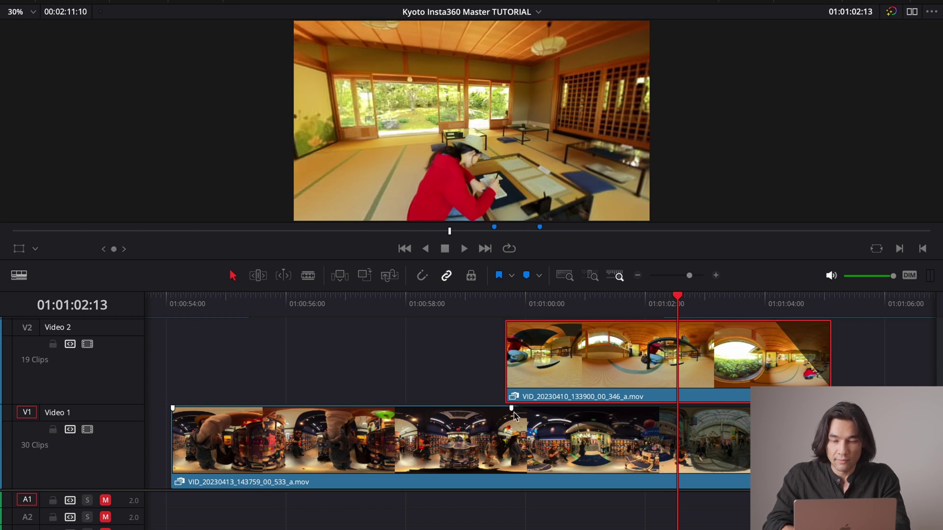
left_click(528, 313)
mouse_move(527, 313)
left_mouse_down()
mouse_move(543, 305)
mouse_move(687, 319)
left_mouse_up()
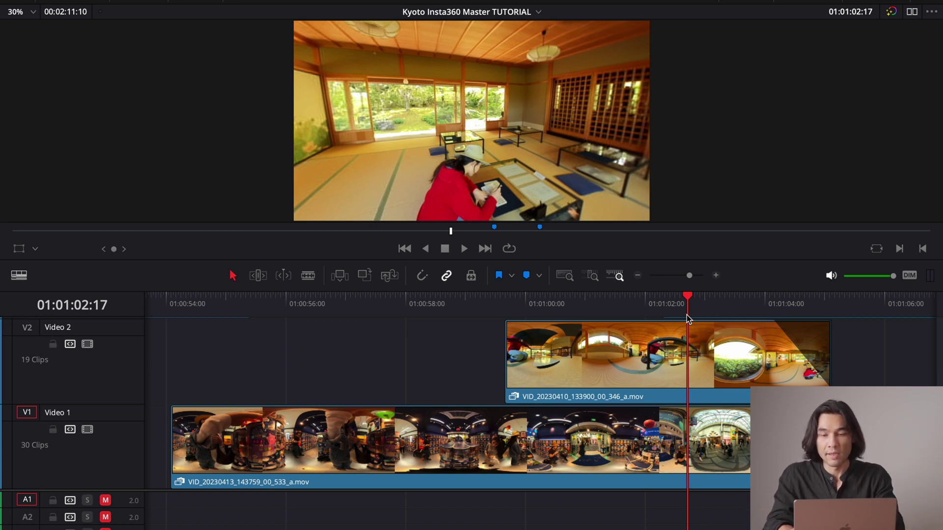
left_click_drag(686, 319, 666, 314)
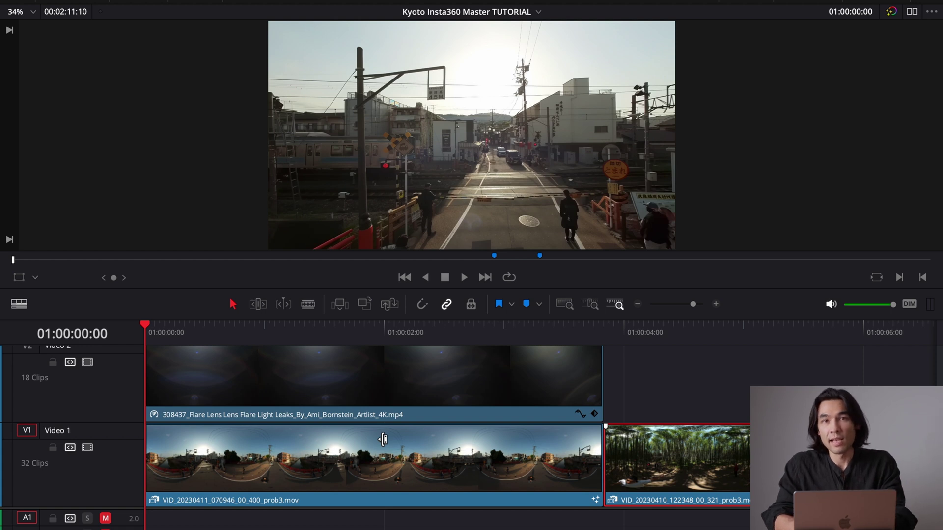
Browse the street, bamboo forest and lens flare clips, then open the first V1 street clip in Fusion
key("ctrl+minus")
key("ctrl+minus")
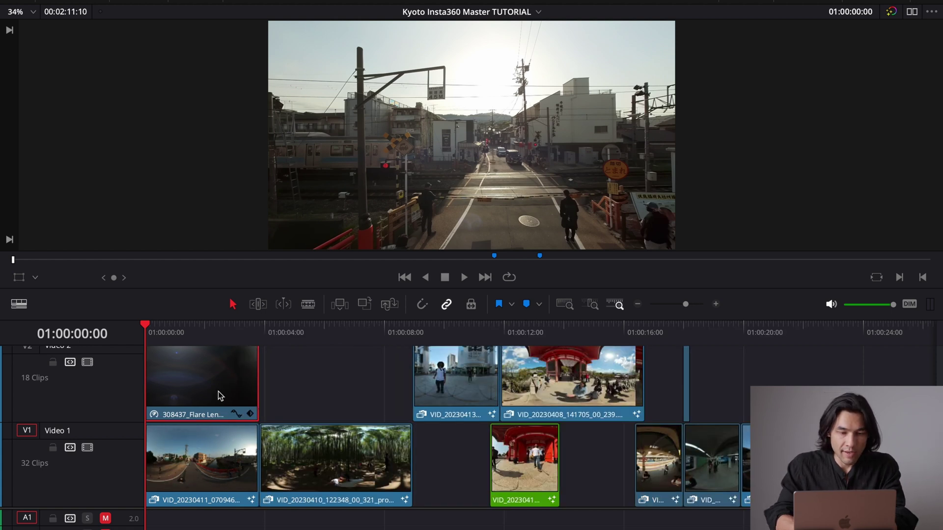
left_click(191, 471)
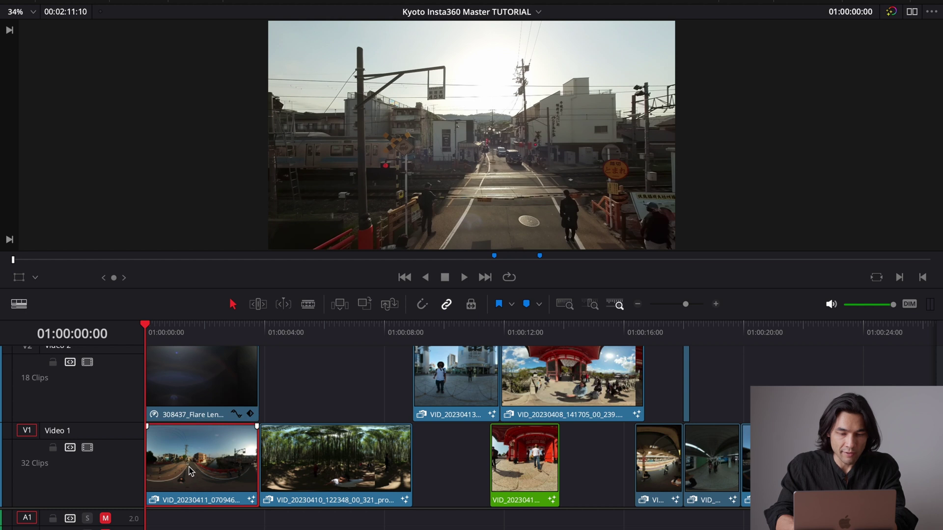
left_click(296, 471)
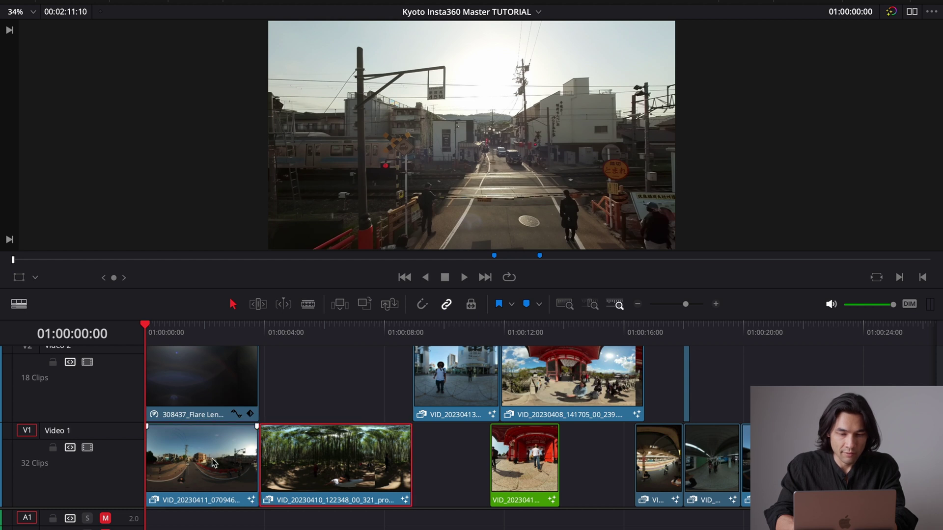
left_click(189, 463)
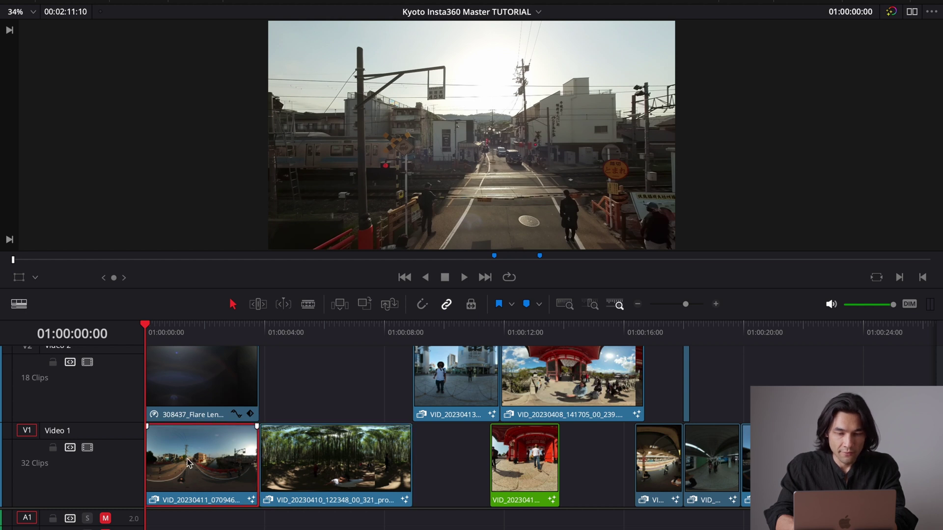
left_click(306, 455)
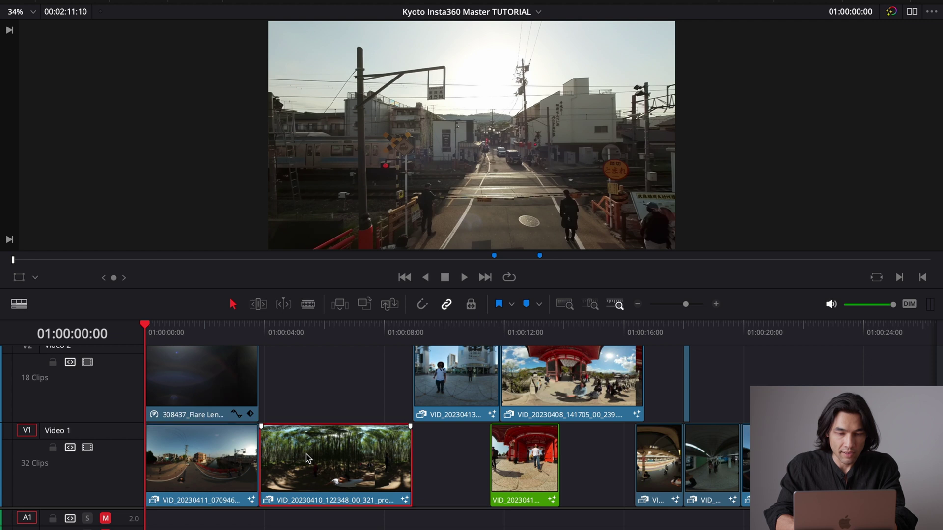
left_click(192, 368)
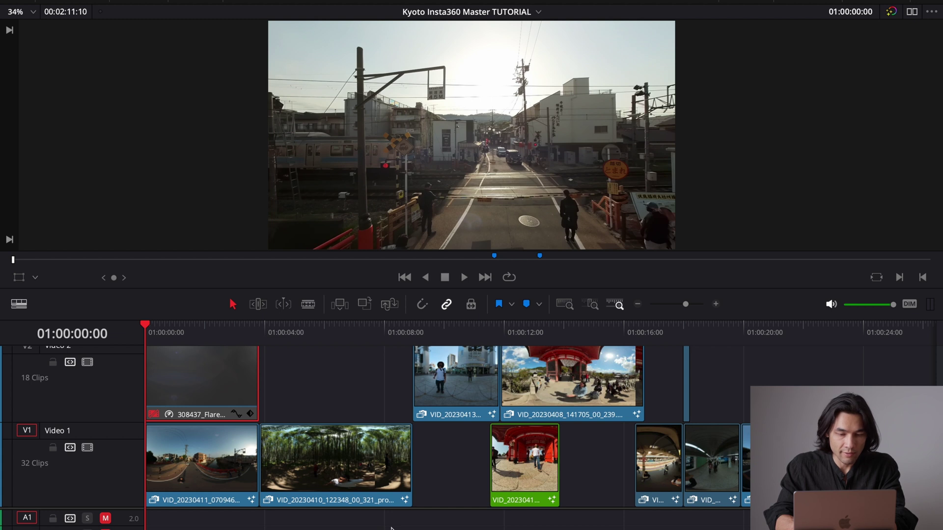
left_click(162, 462)
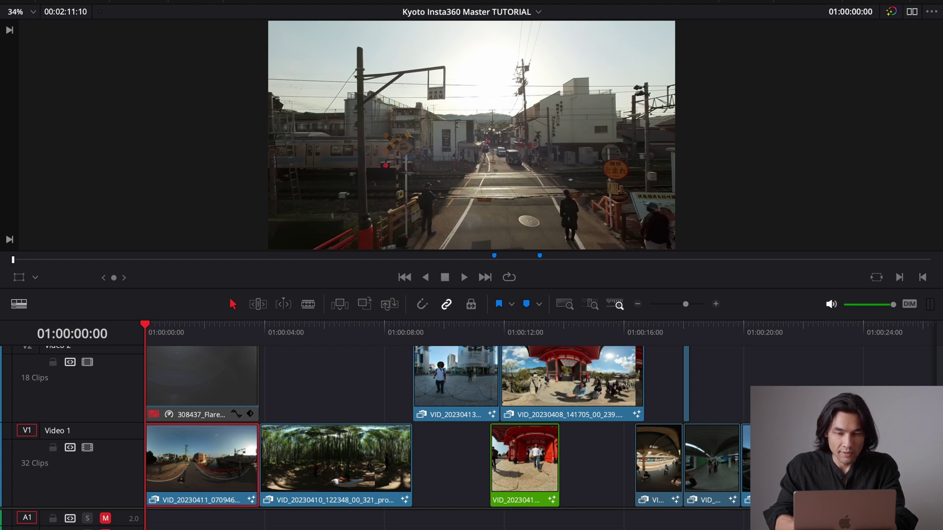
key("shift+5")
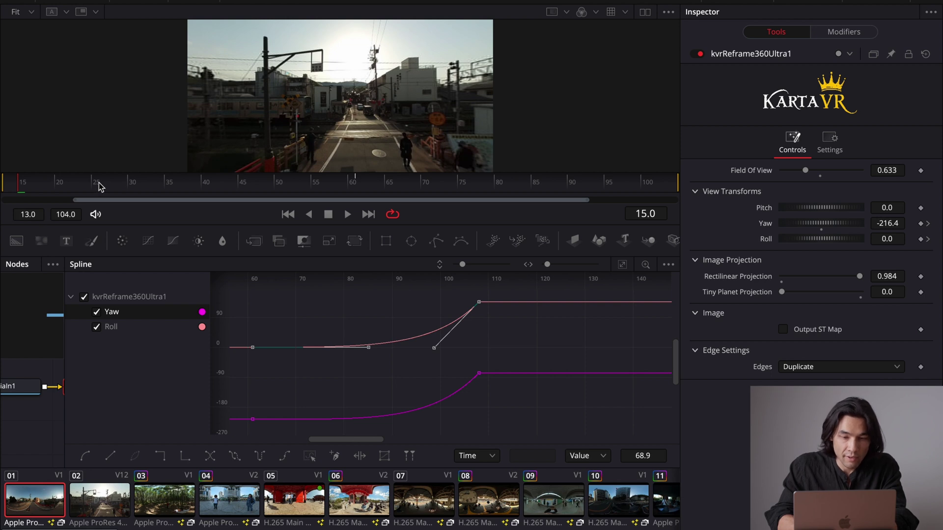
Preview the street clip's rotation, then delete its existing frame-108 keyframes
left_click_drag(100, 186, 464, 186)
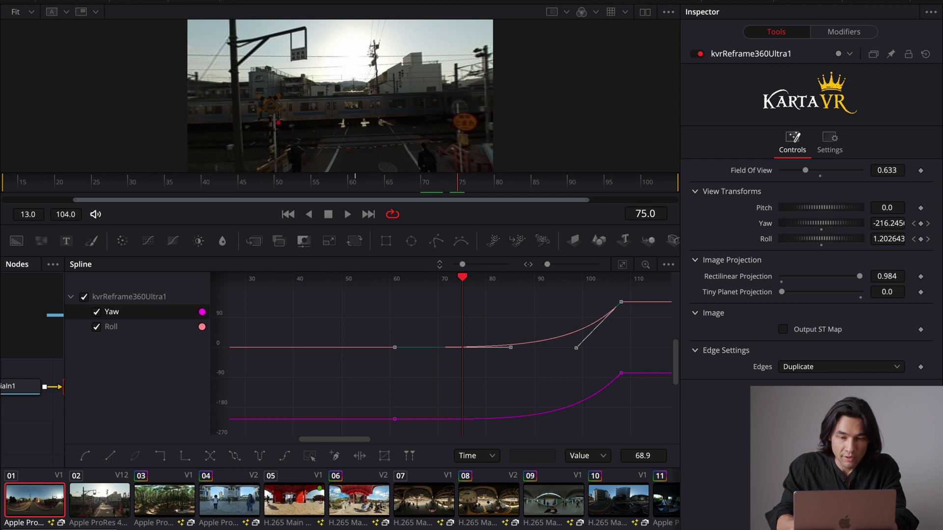
key("space")
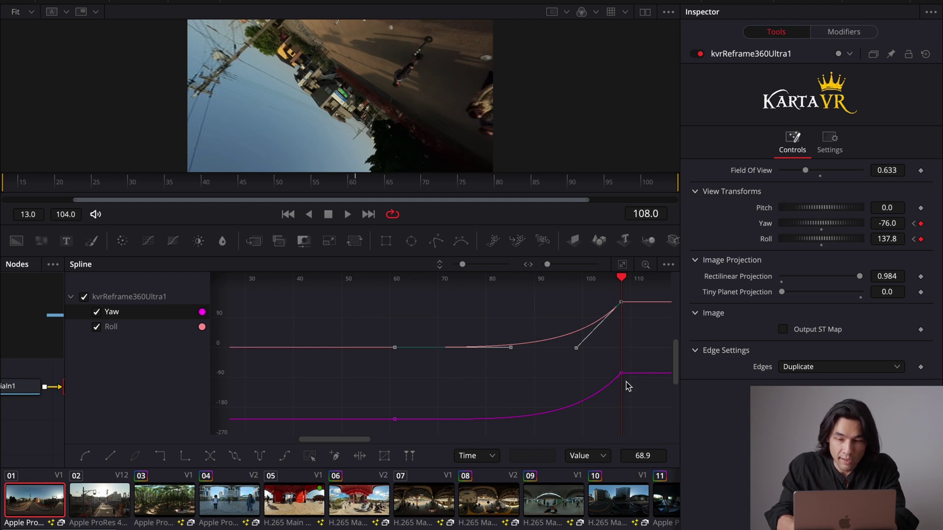
left_click_drag(608, 356, 644, 407)
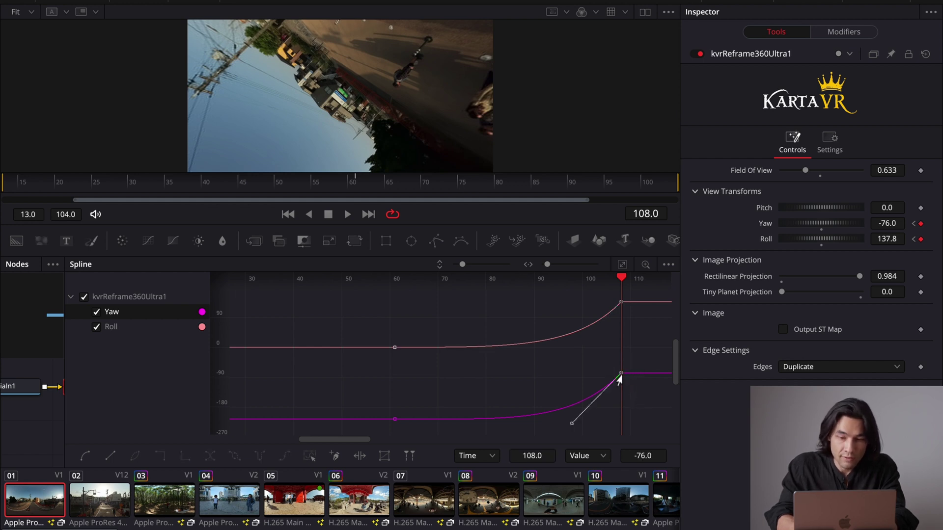
key("Delete")
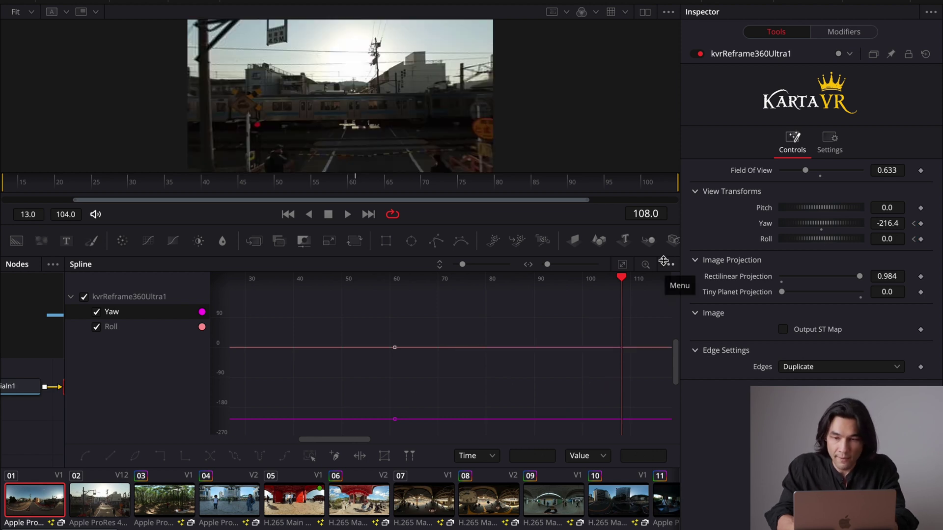
Key new frame-108 values of Roll 107 and Yaw -151.2, and smooth all keyframes
mouse_move(819, 241)
left_mouse_down()
mouse_move(855, 250)
mouse_move(847, 248)
left_mouse_up()
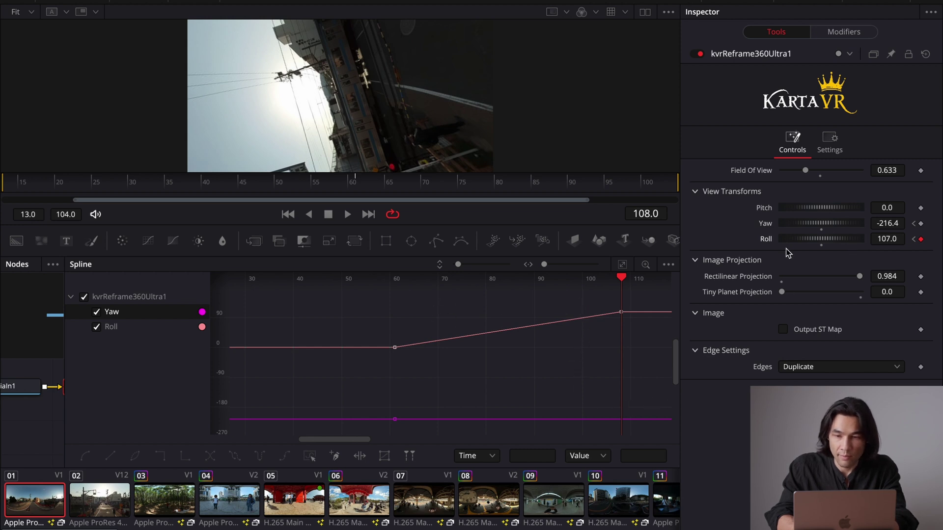
left_click_drag(824, 223, 842, 236)
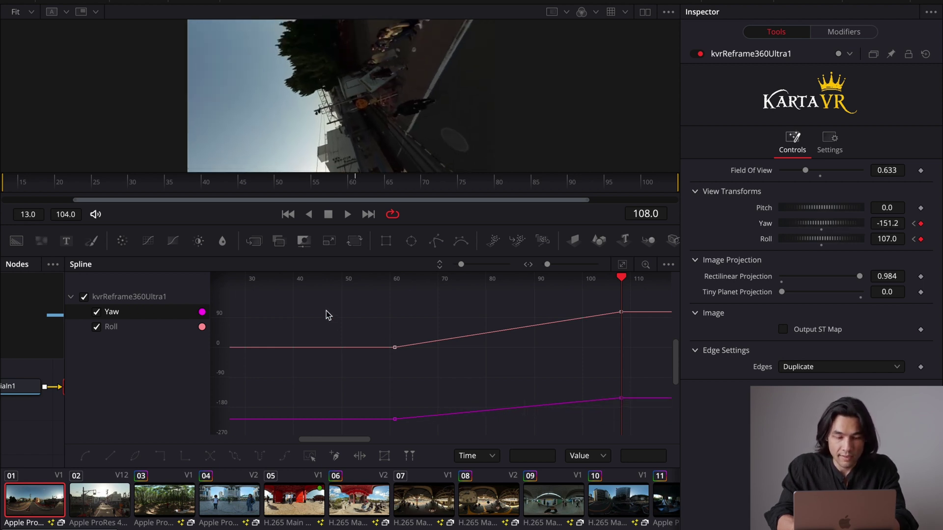
key("ctrl+a")
key("shift+s")
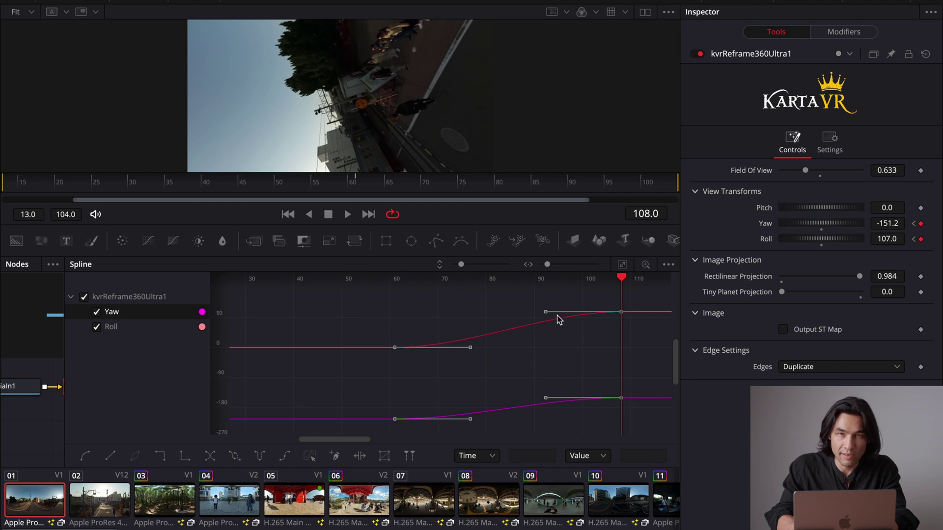
left_click(528, 309)
Steepen the Roll and Yaw Bezier ease-ins to their frame-108 keyframes
left_click(620, 311)
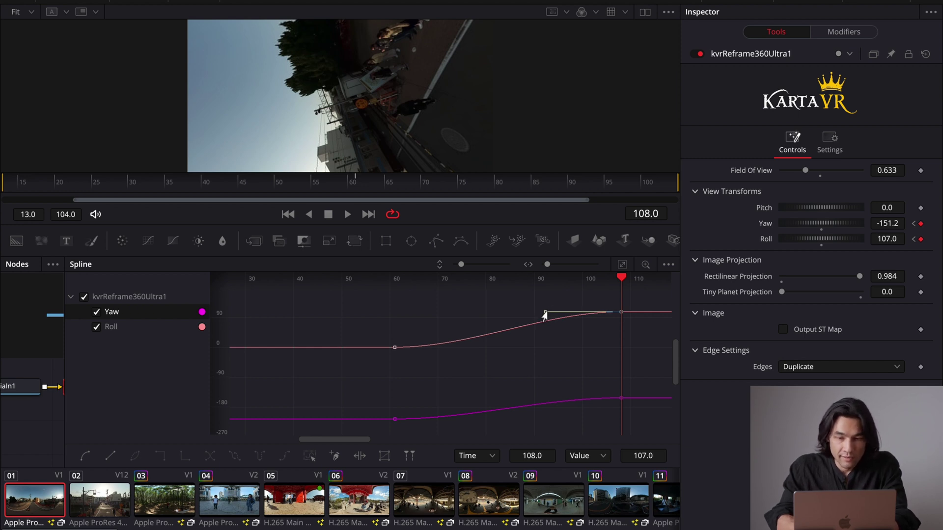
left_click_drag(544, 316, 603, 355)
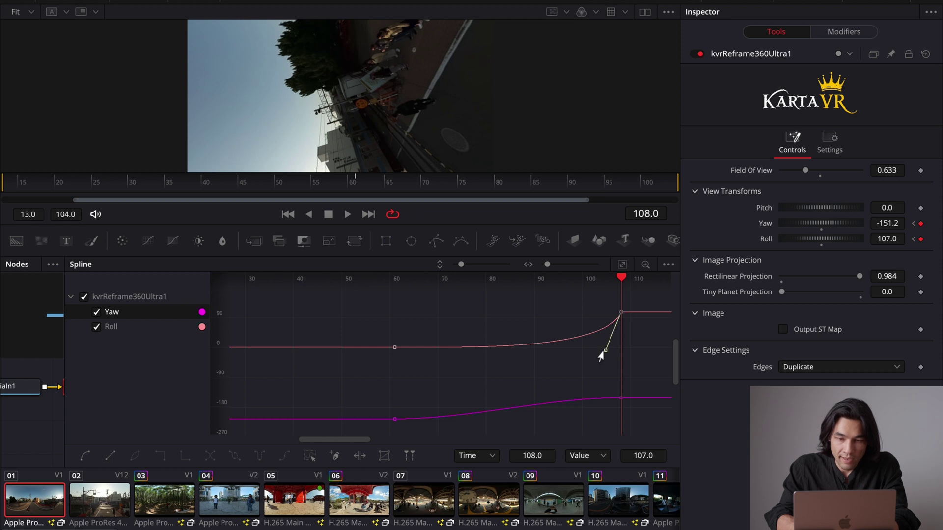
left_click_drag(600, 356, 599, 359)
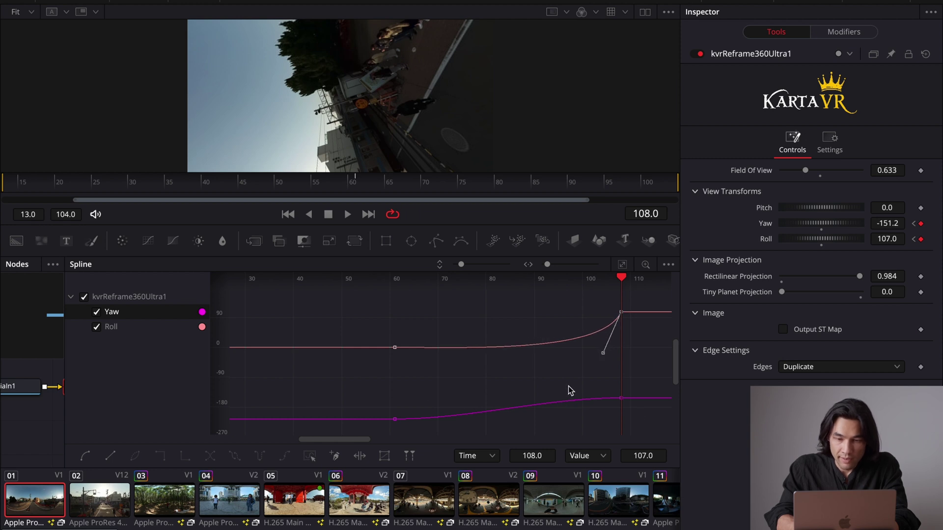
left_click(622, 398)
left_click_drag(590, 399, 545, 402)
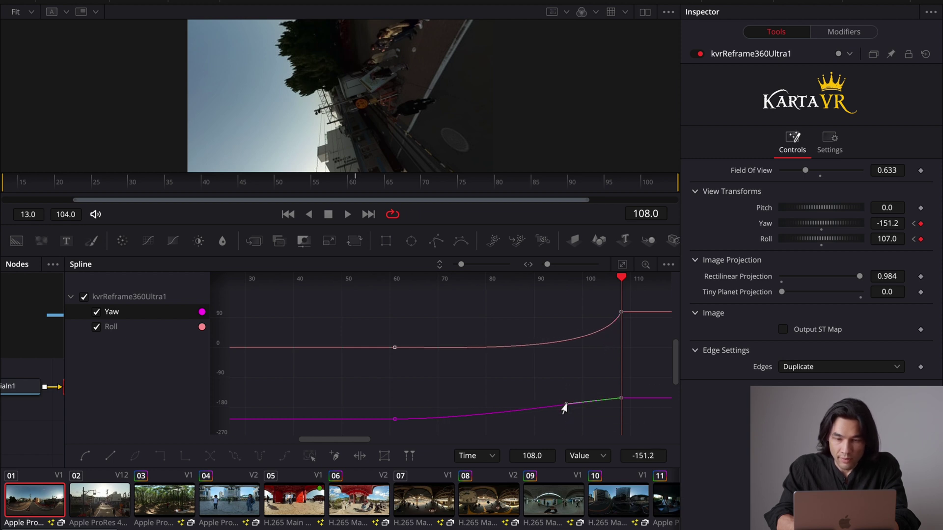
mouse_move(565, 407)
left_mouse_down()
mouse_move(587, 409)
mouse_move(597, 425)
left_mouse_up()
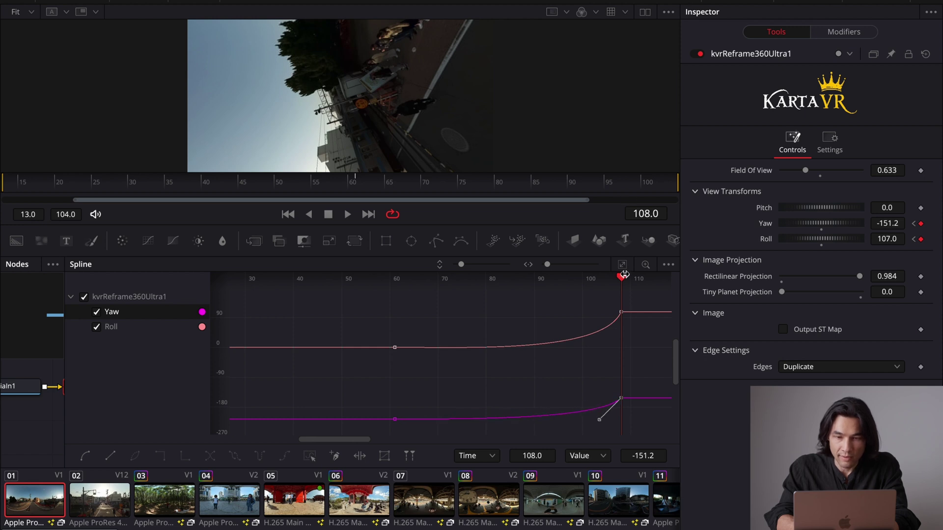
Play back the transition and make the Roll curve rise more steeply into frame 108
key("space")
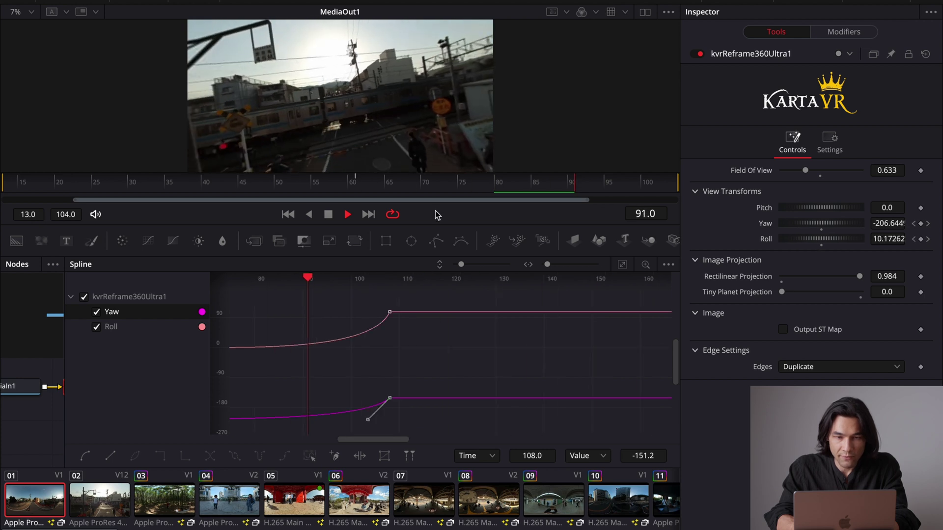
key("space")
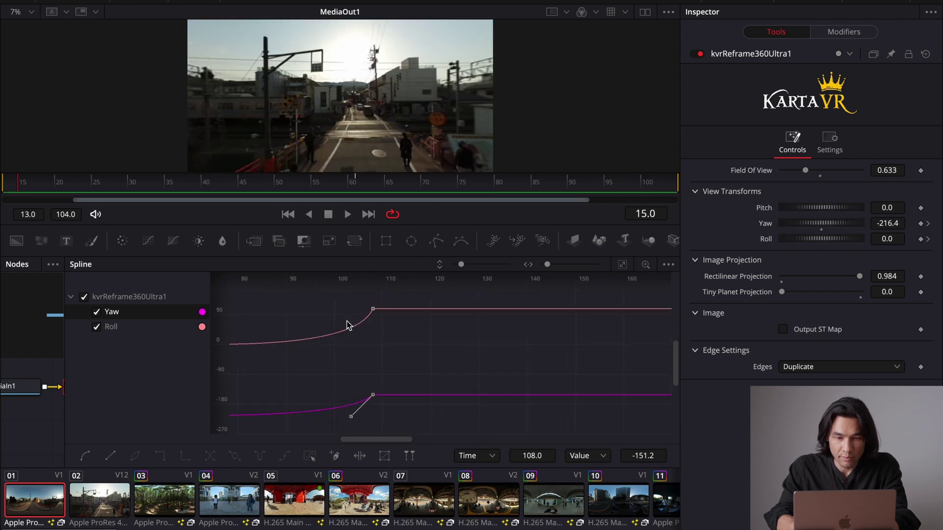
left_click(373, 309)
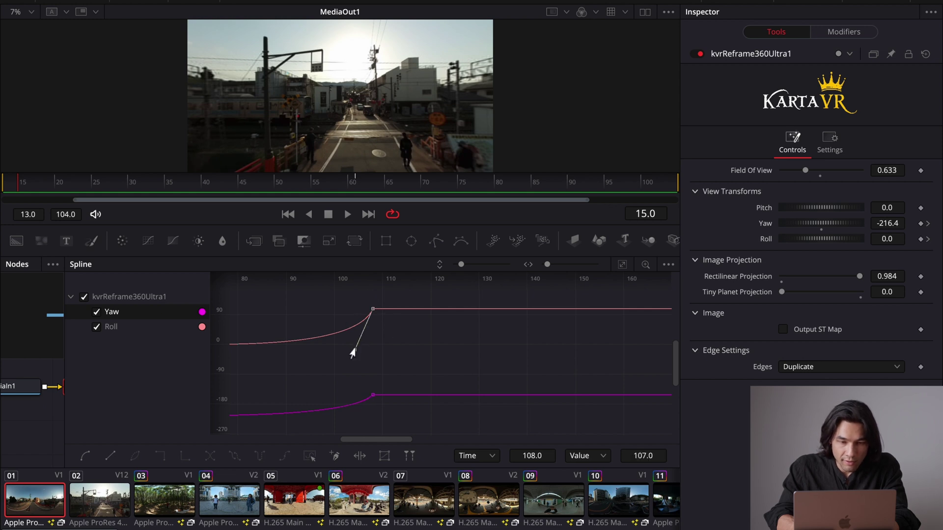
left_click_drag(351, 353, 367, 348)
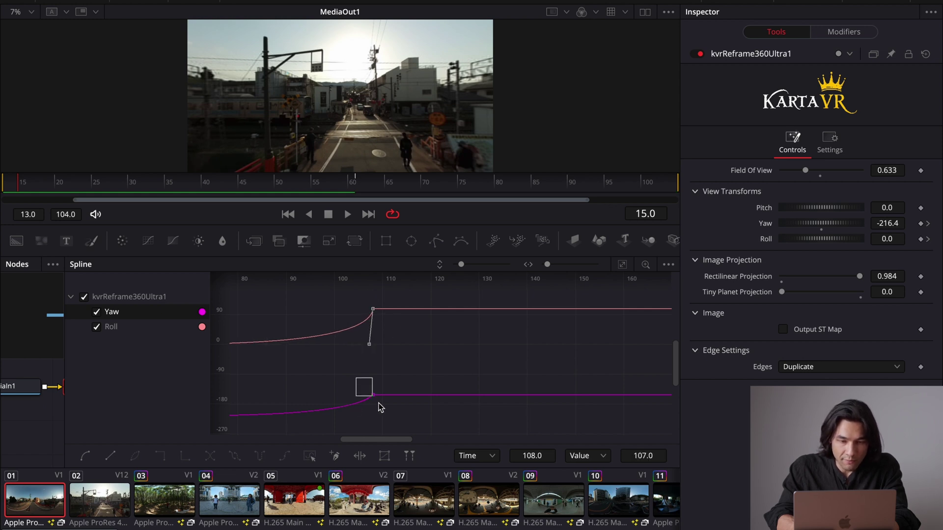
left_click_drag(389, 416, 387, 413)
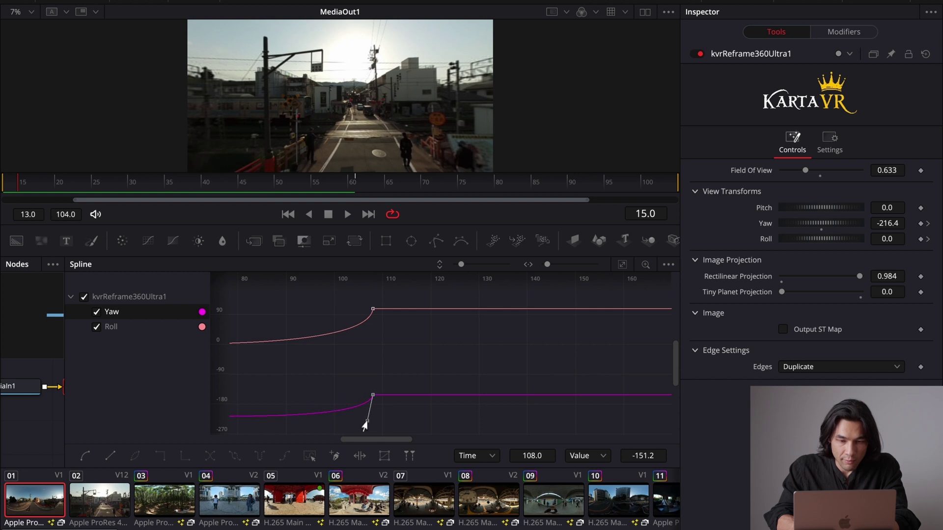
key("space")
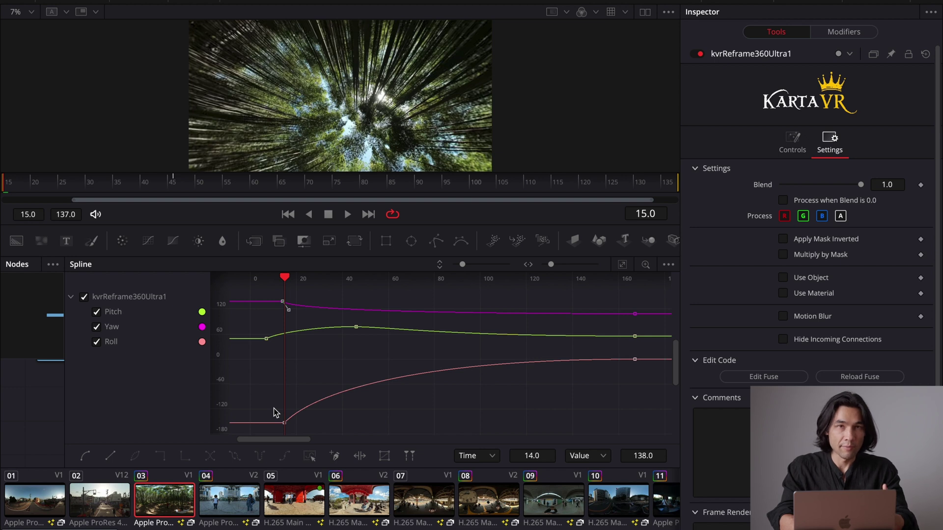
Hide the Pitch and Yaw curves and shape the Roll ease-out from its first keyframe
left_click(96, 312)
left_click(96, 327)
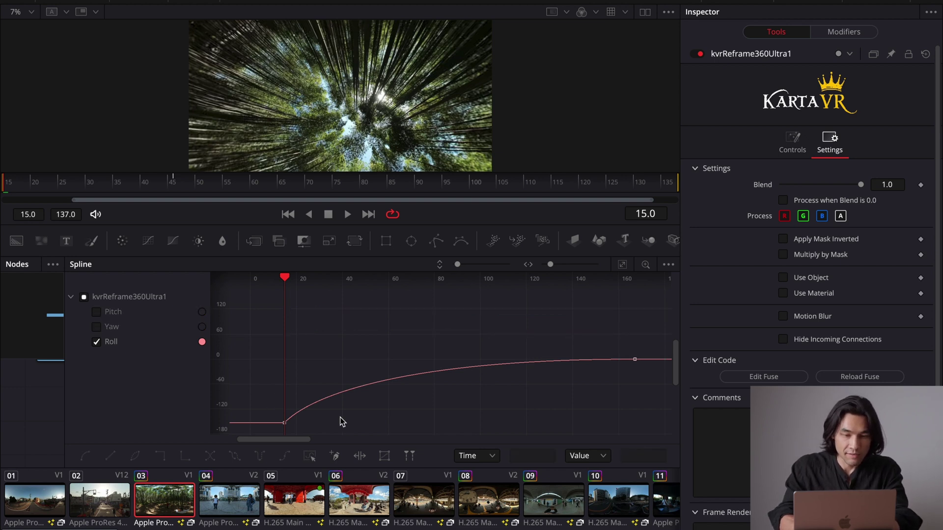
scroll(284, 405, "down", 1)
scroll(283, 404, "down", 1)
scroll(284, 405, "down", 1)
left_click_drag(258, 371, 318, 424)
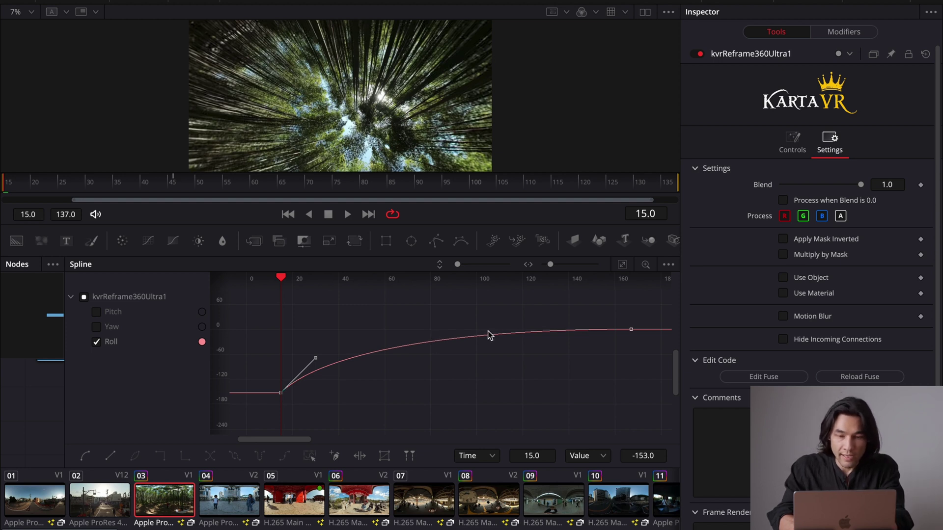
mouse_move(315, 358)
left_mouse_down()
mouse_move(327, 343)
mouse_move(297, 343)
mouse_move(315, 343)
left_mouse_up()
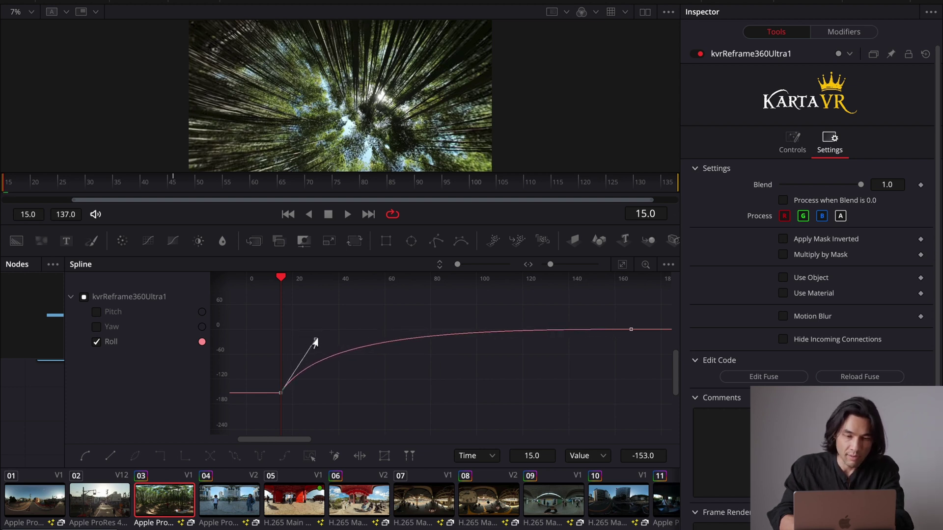
Lengthen the Roll ease into the last keyframe, previewing the bamboo clip before and after
key("space")
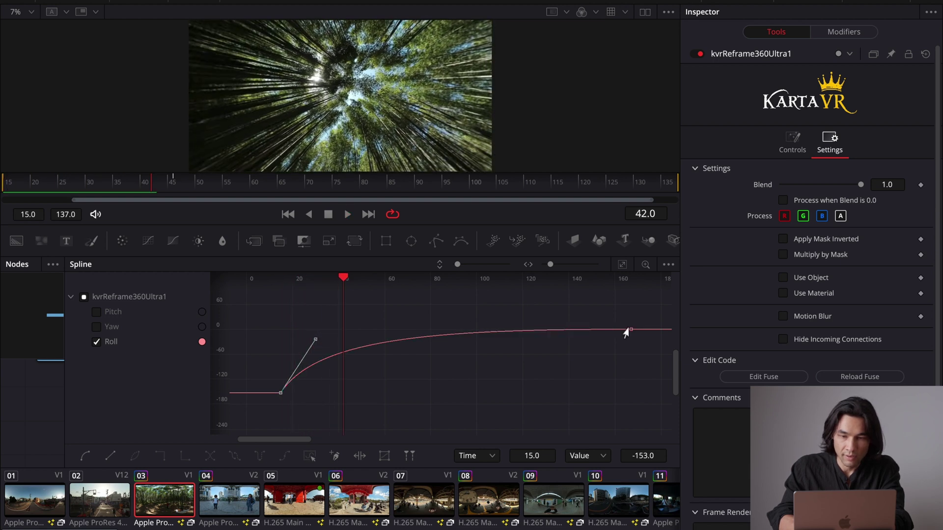
left_click(630, 331)
mouse_move(425, 337)
left_mouse_down()
mouse_move(374, 335)
mouse_move(402, 336)
left_mouse_up()
key("space")
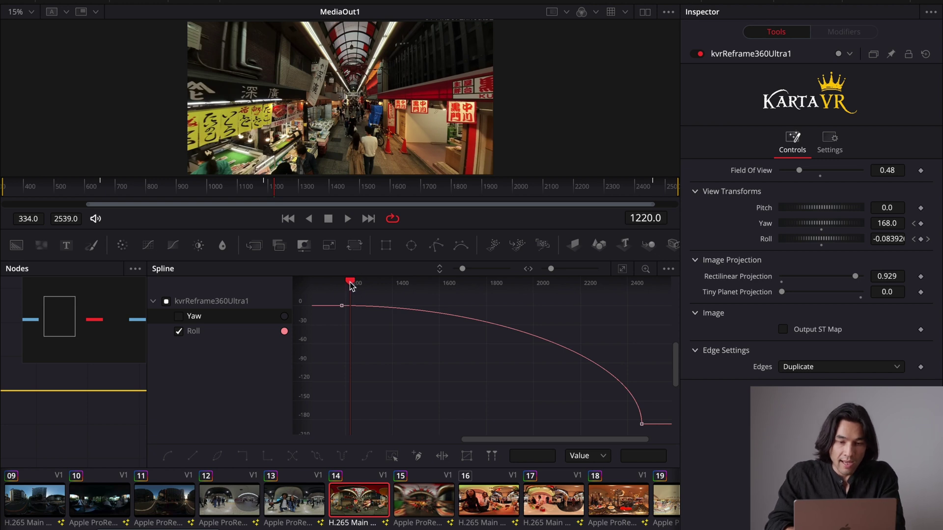
Scrub through and play back the eased Roll spline animation
left_click_drag(358, 288, 629, 318)
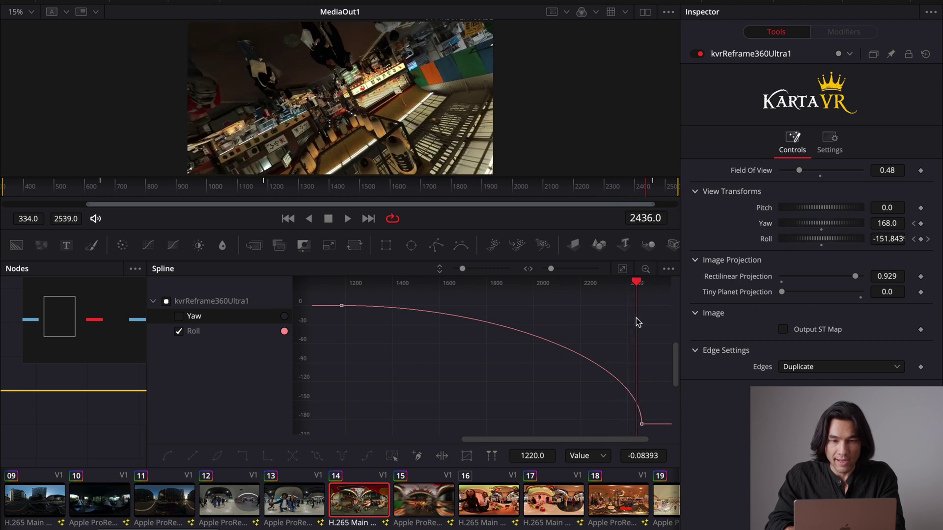
left_click(473, 188)
key("space")
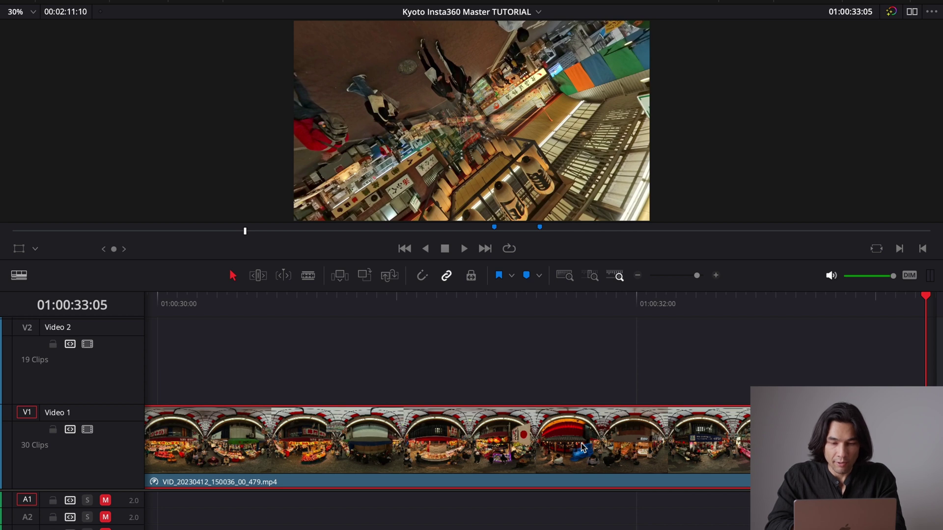
Add a speed point at the playhead, splitting the market clip into 1844% and 1841% sections
key("ctrl+r")
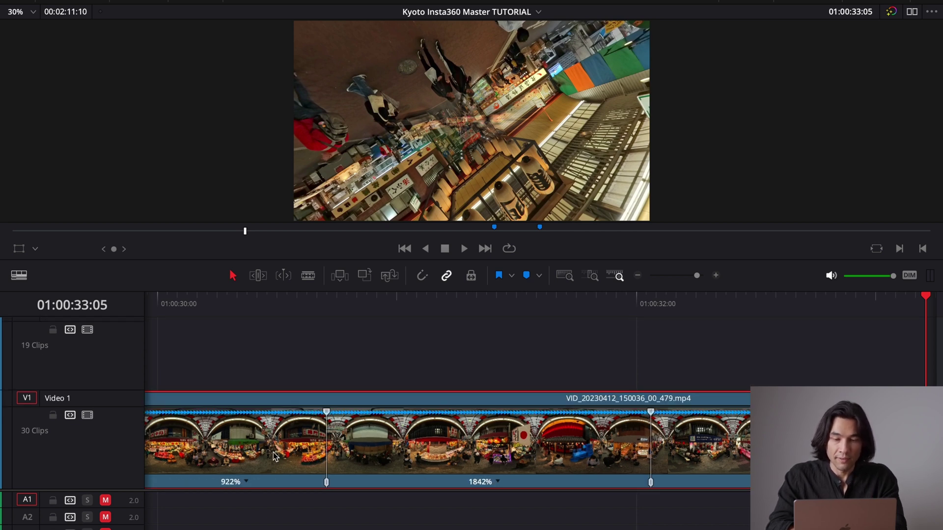
scroll(273, 456, "left", 2)
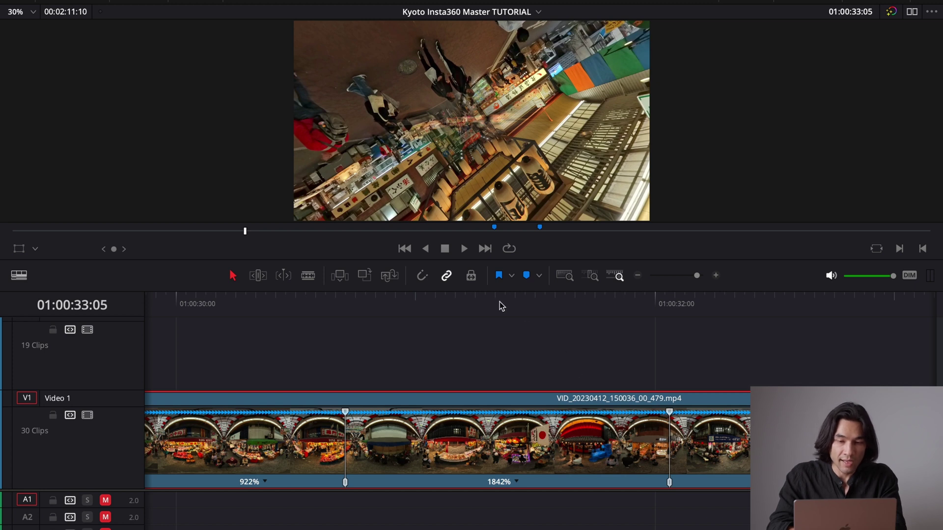
mouse_move(500, 306)
left_mouse_down()
mouse_move(435, 305)
mouse_move(494, 317)
mouse_move(425, 317)
mouse_move(505, 317)
mouse_move(485, 345)
left_mouse_up()
left_click(518, 483)
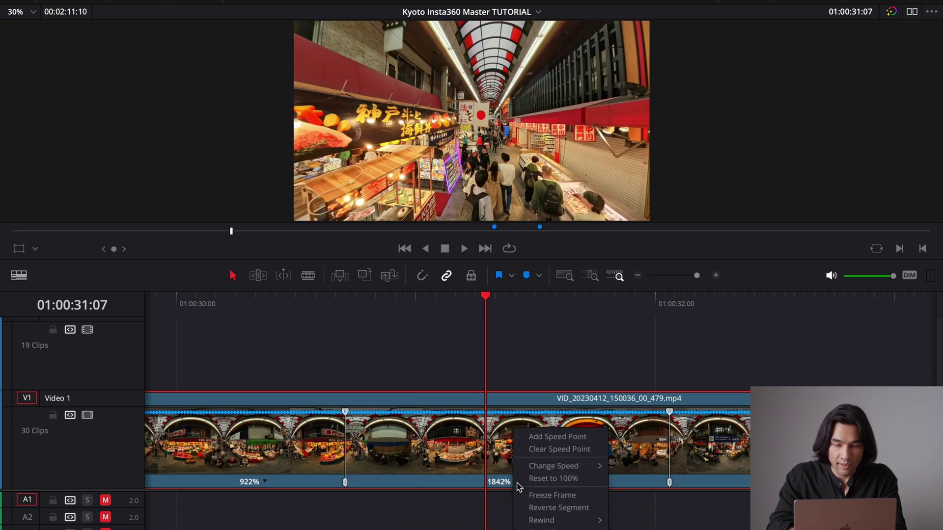
left_click(532, 440)
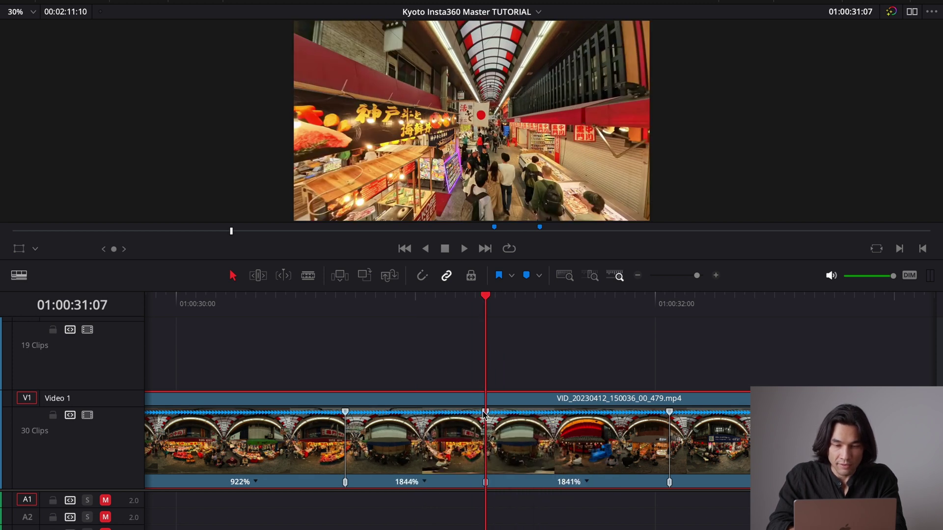
Undo the speed-point move, then smooth a keyframe on the clip's retime speed curve
left_click_drag(476, 417, 418, 422)
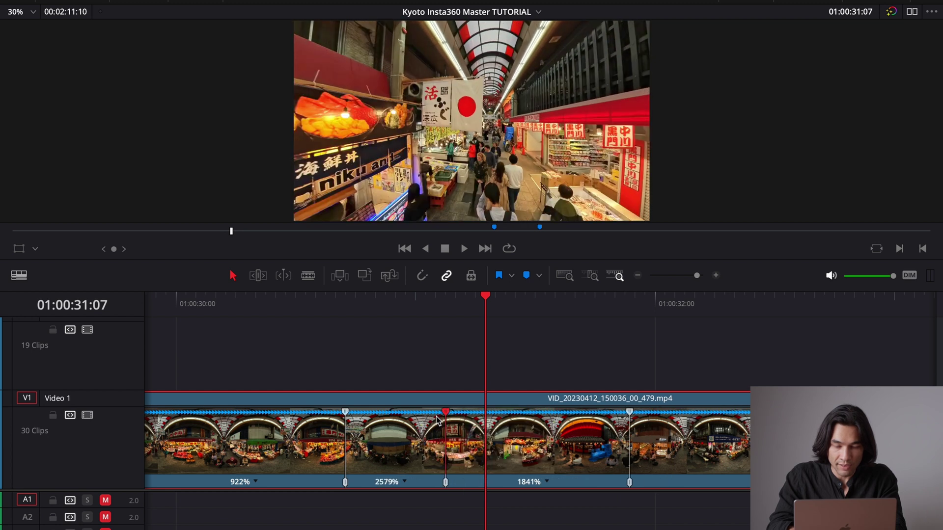
key("ctrl+z")
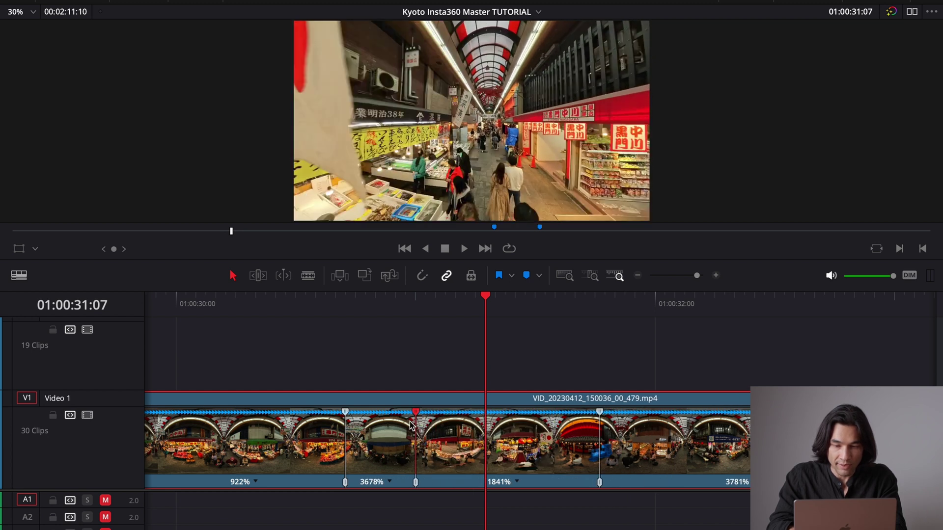
right_click(409, 440)
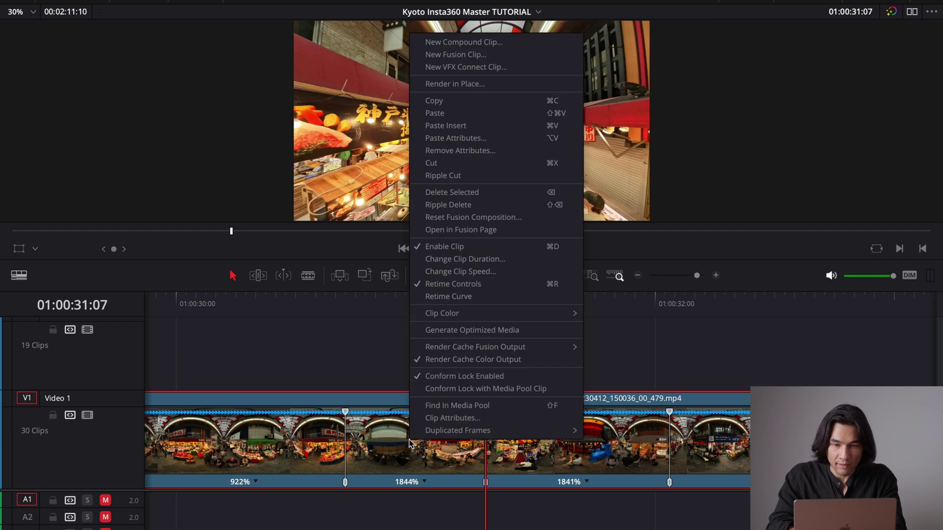
left_click(450, 295)
scroll(496, 476, "down", 2)
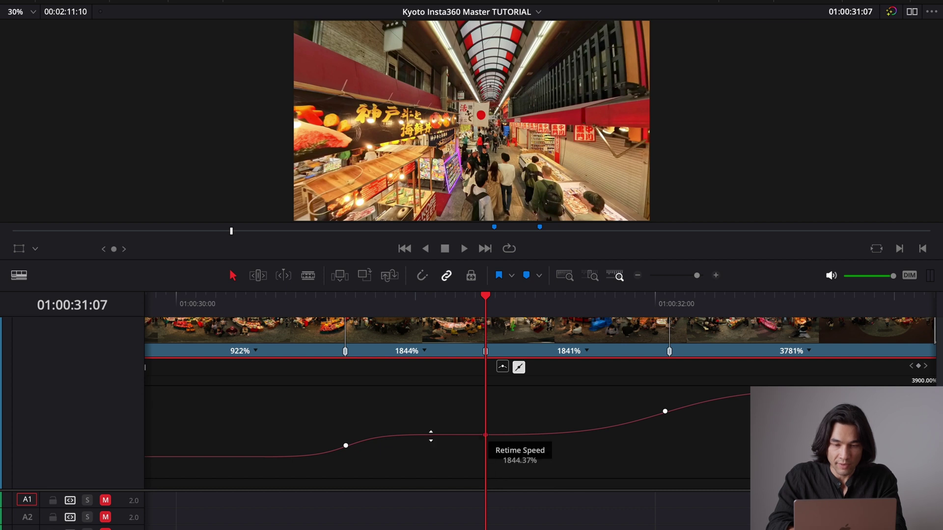
left_click(346, 445)
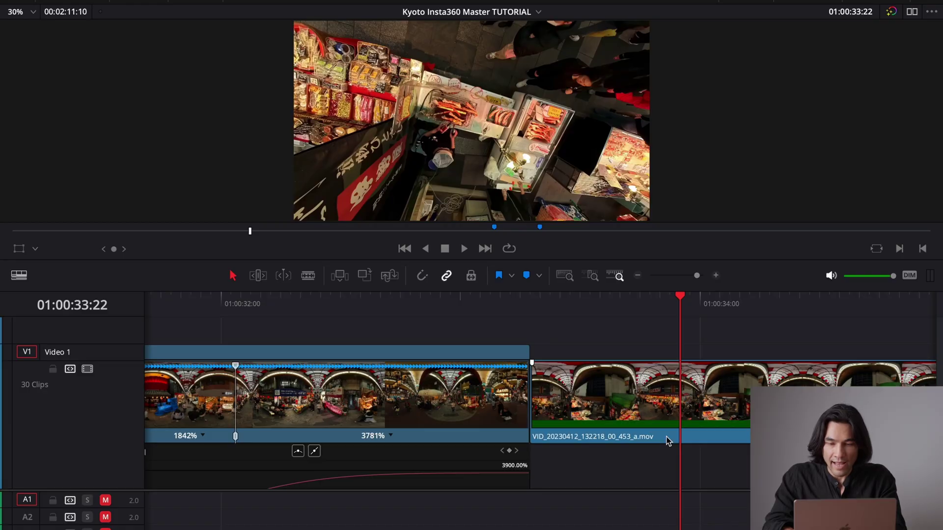
Select the next market clip, show its 100% speed controls, and play its start
left_click(667, 440)
key("ctrl+r")
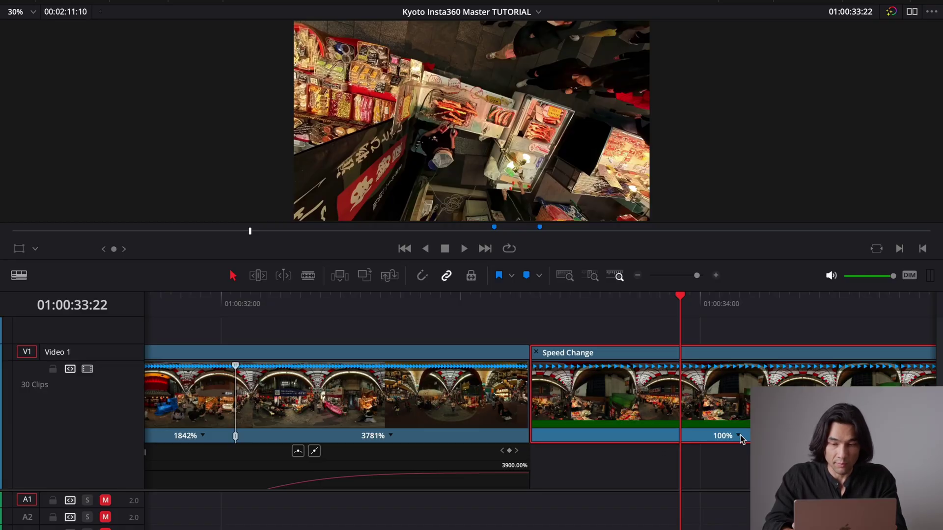
left_click(537, 307)
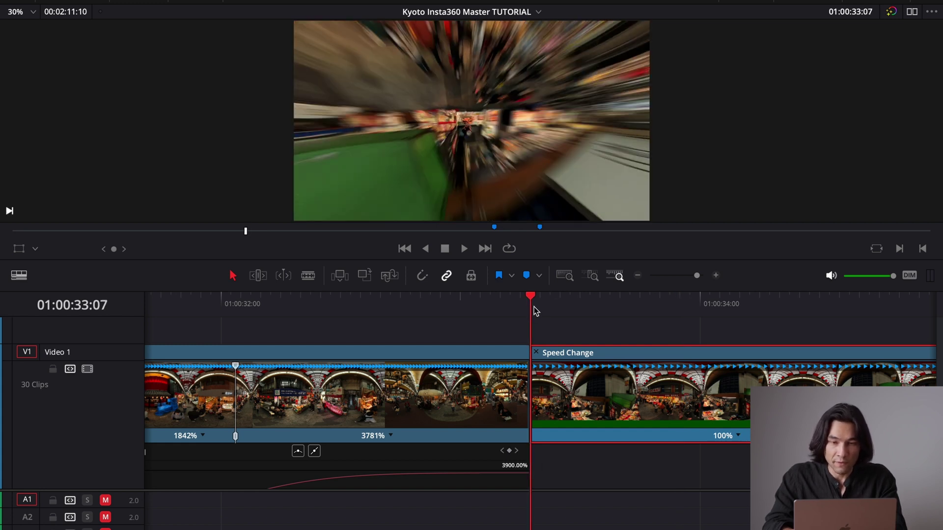
key("space")
left_click(534, 307)
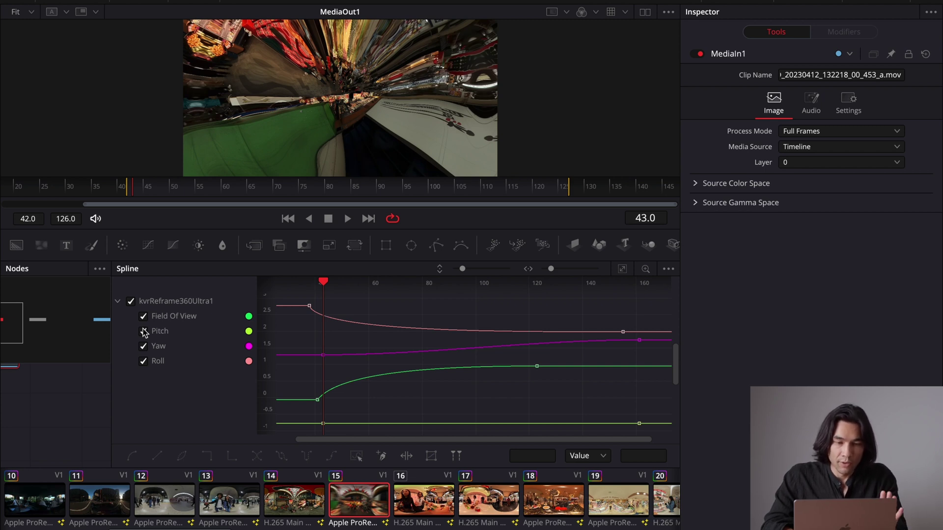
Hide the Pitch, Yaw and Roll curves to leave only Field Of View, then play the zoom
left_click(144, 332)
left_click(143, 346)
left_click(143, 362)
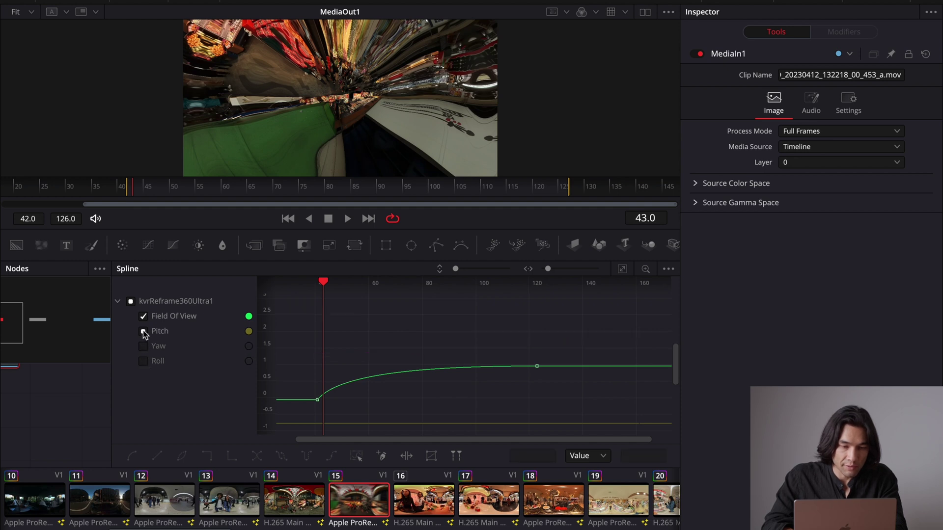
left_click(144, 332)
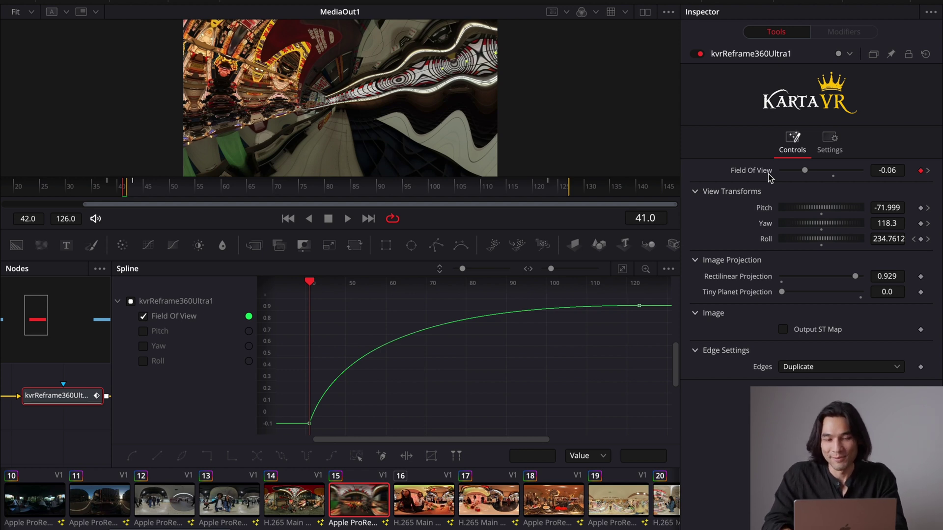
key("space")
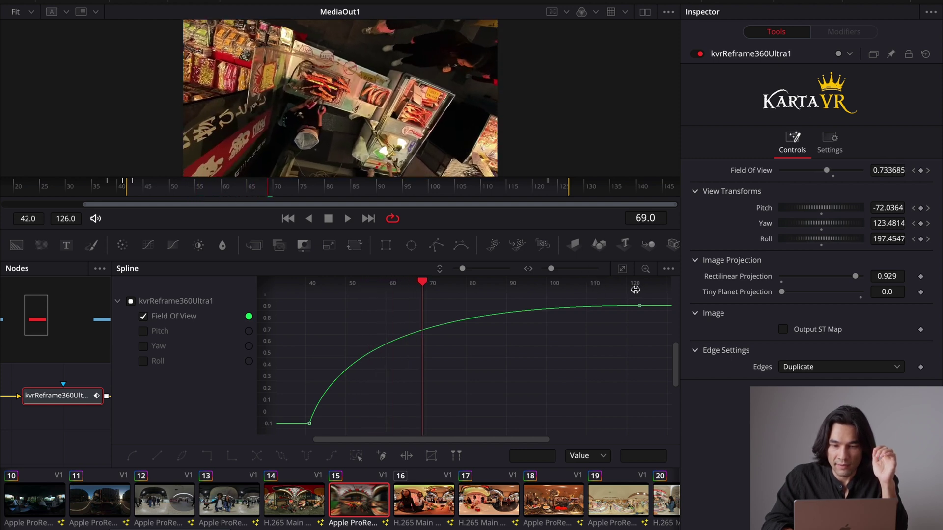
Scrub and replay the field-of-view zoom from frame 79 toward its final keyframe
left_click_drag(423, 286, 638, 300)
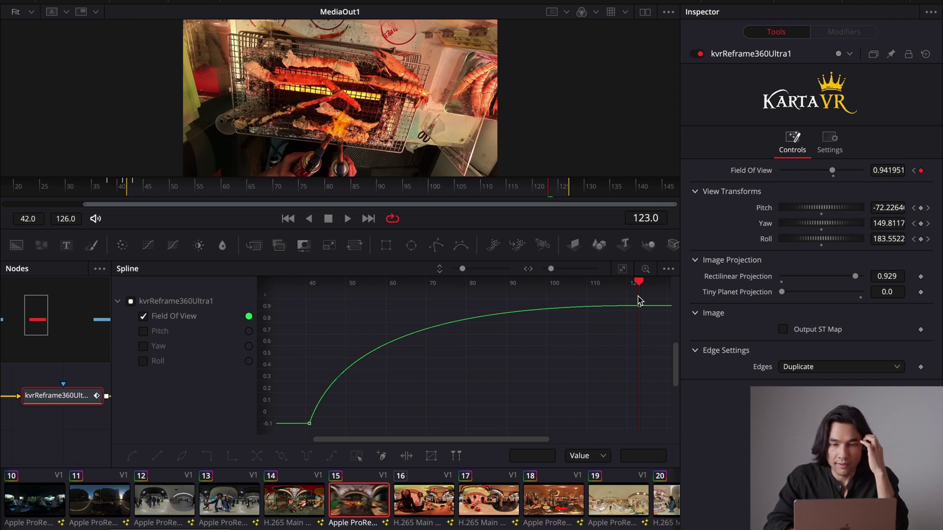
left_click_drag(638, 300, 310, 313)
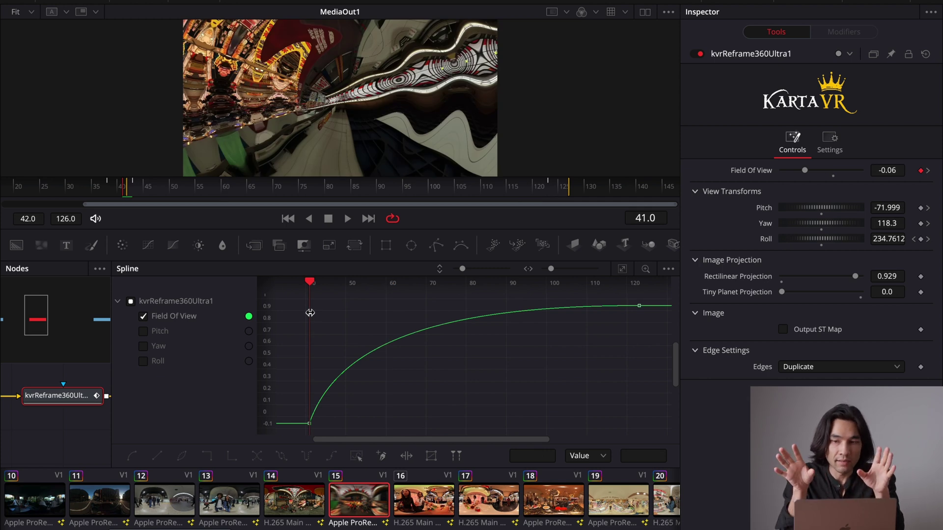
key("Right")
key("Right")
key("Right")
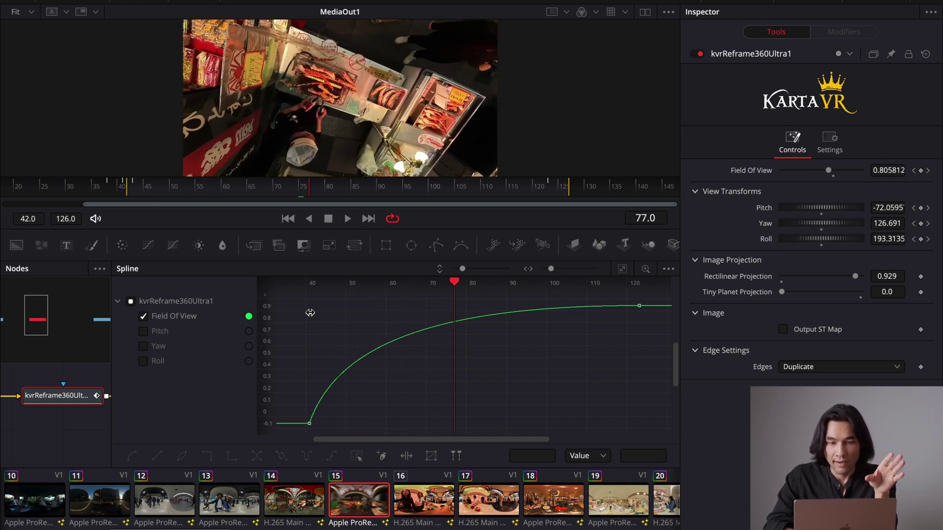
key("space")
left_click(465, 285)
left_click_drag(465, 286, 600, 299)
key("space")
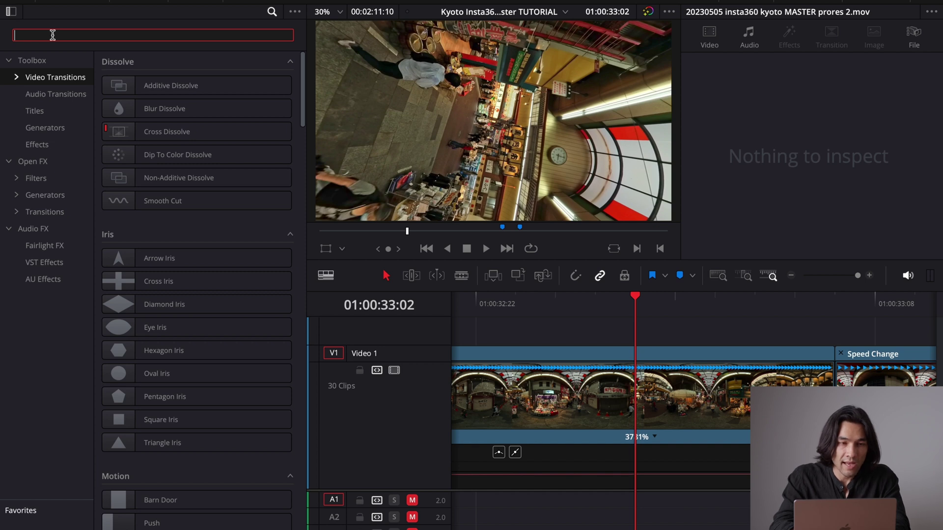
type("eye iris")
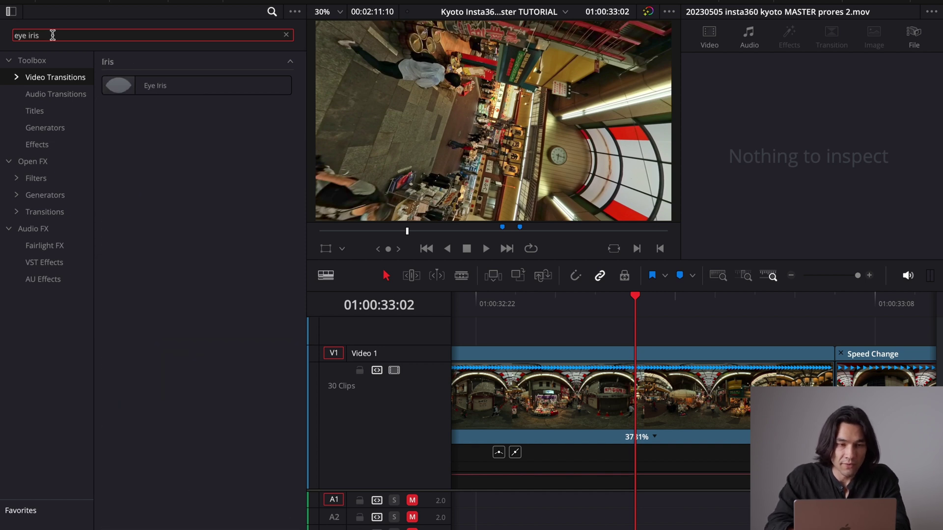
Place Eye Iris on the cut between the market clips, with Border 960 and Feather enabled
left_click_drag(118, 85, 832, 376)
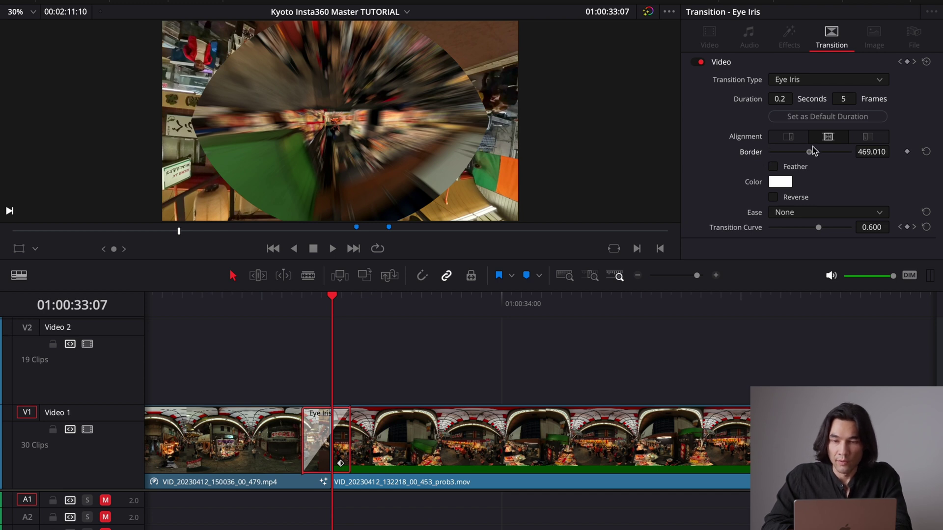
left_click_drag(825, 151, 942, 154)
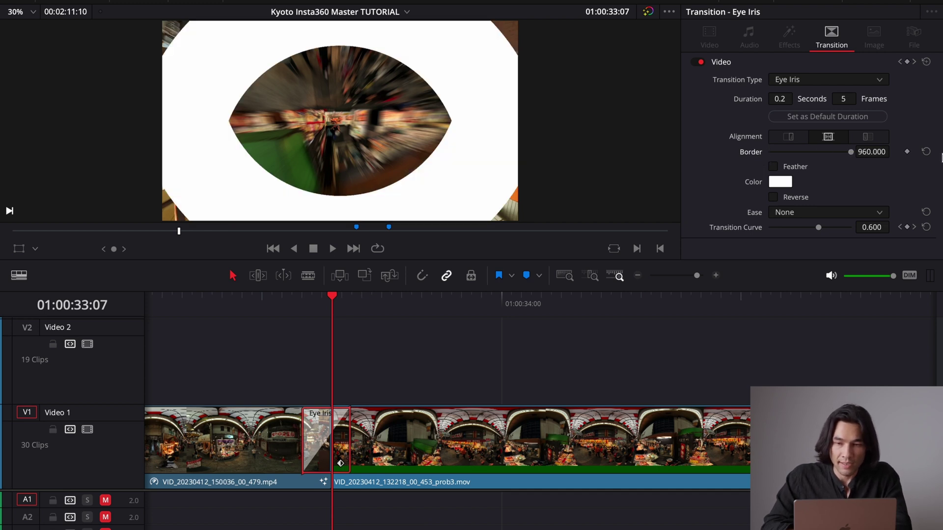
left_click(773, 167)
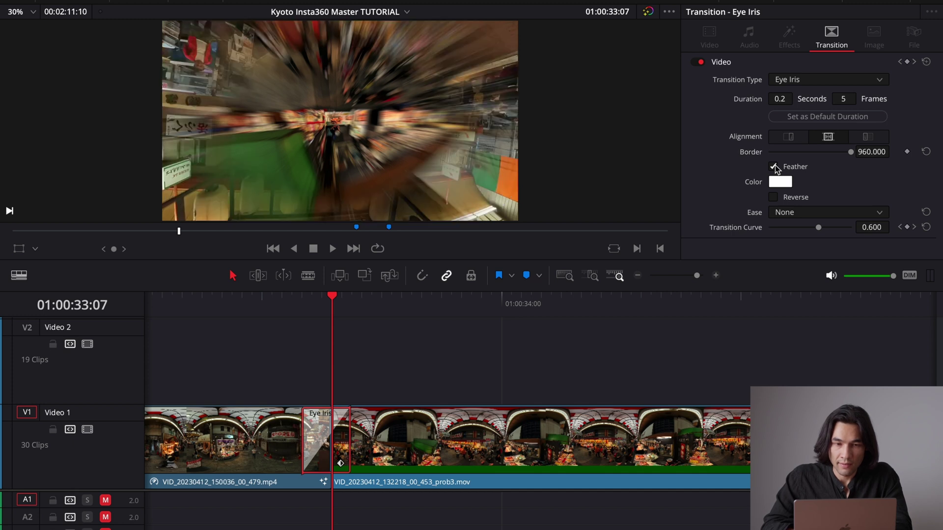